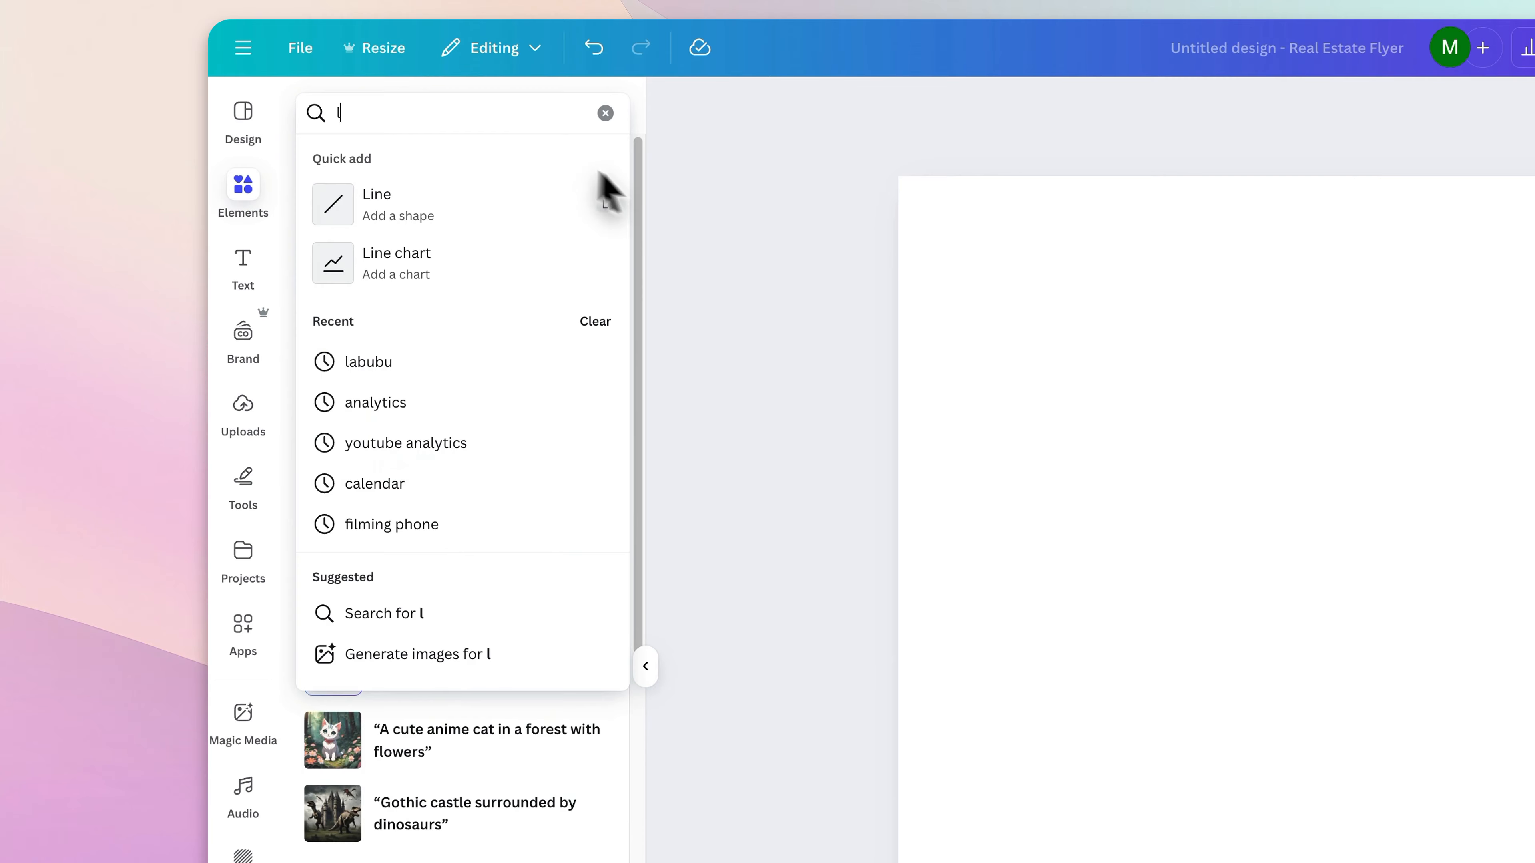
# Step: Search the elements for labubu and place the dark brown keychain figure from the graphics results on the page
pyautogui.press('Return')
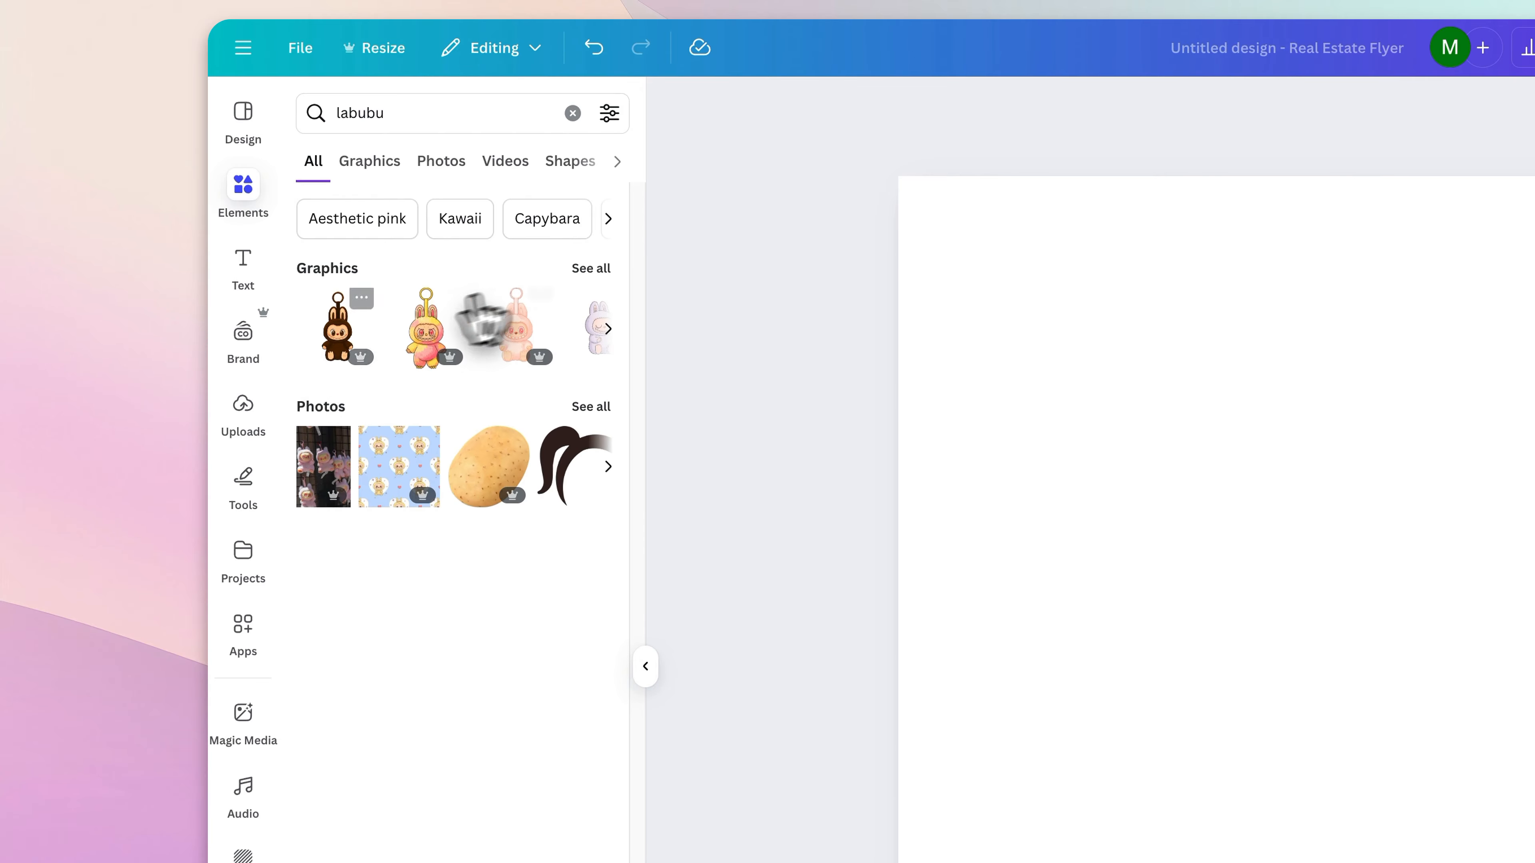
pyautogui.click(591, 268)
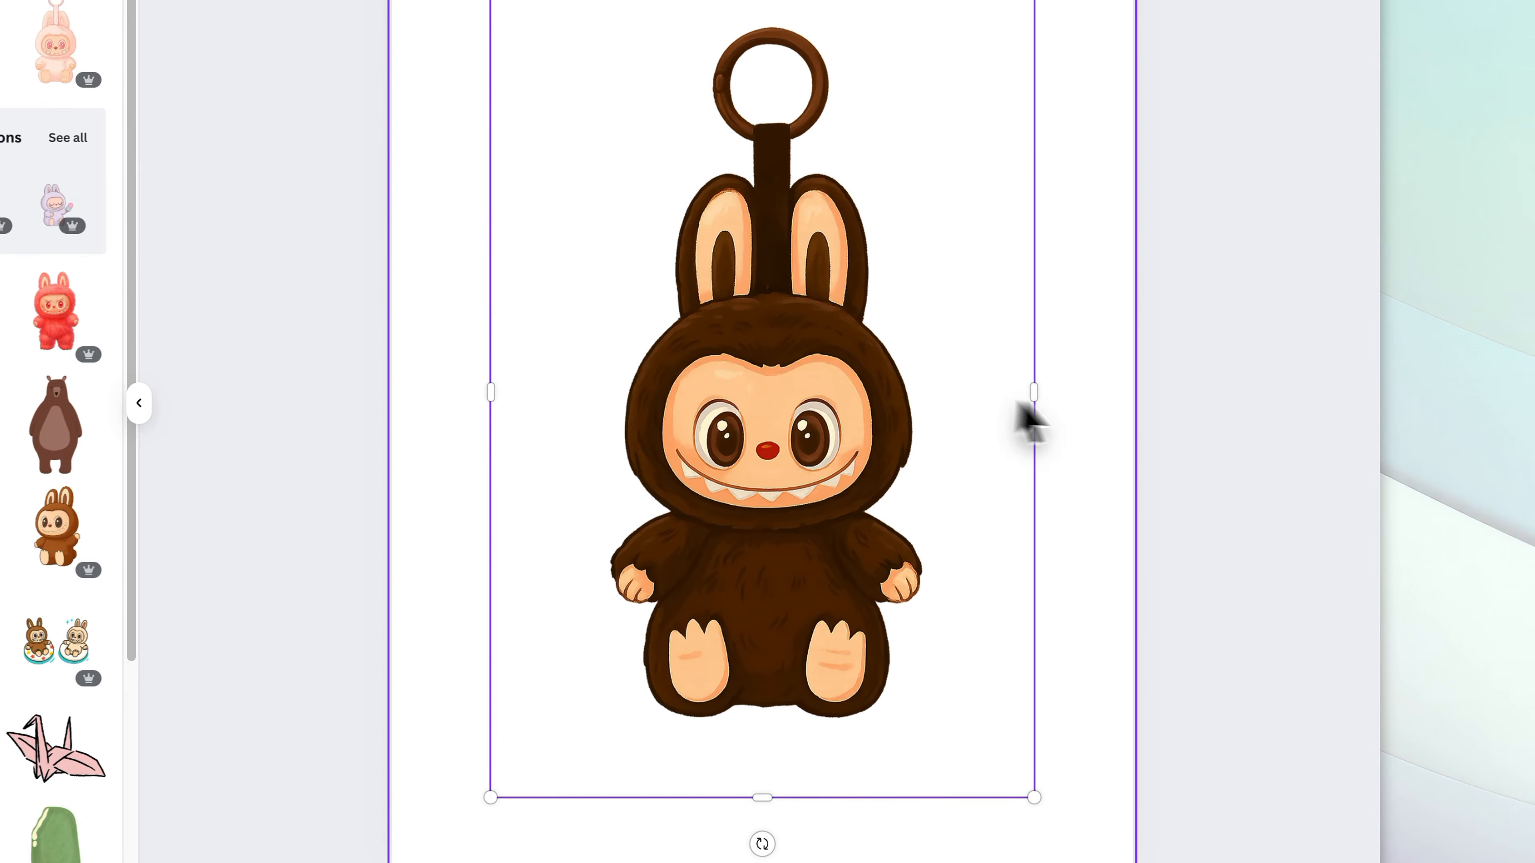
pyautogui.click(1099, 425)
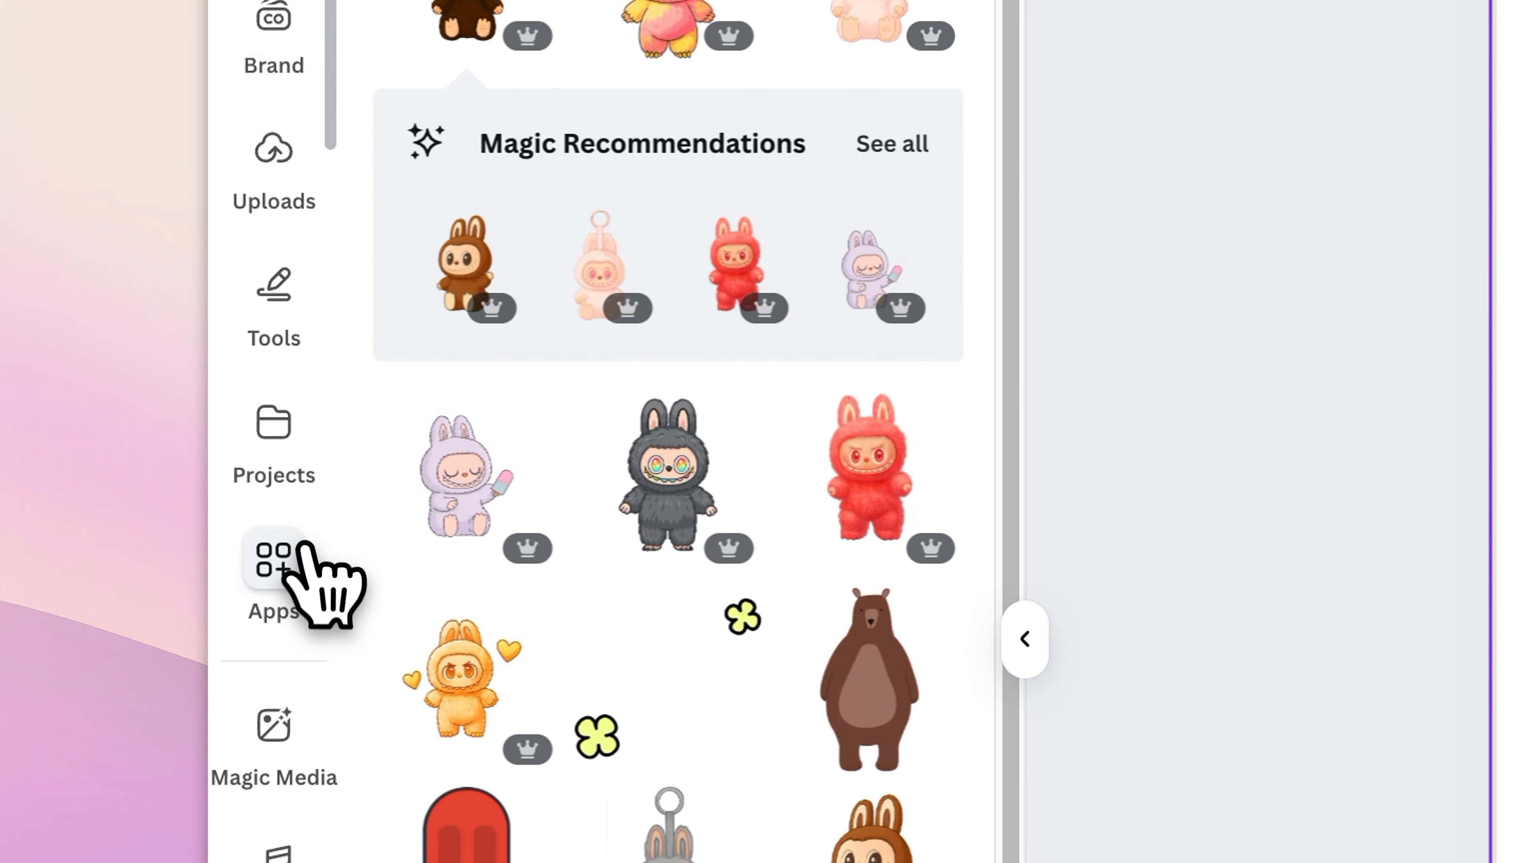
# Step: Open the Tracer app and trace the brown keychain figure in black-and-white output mode
pyautogui.click(240, 418)
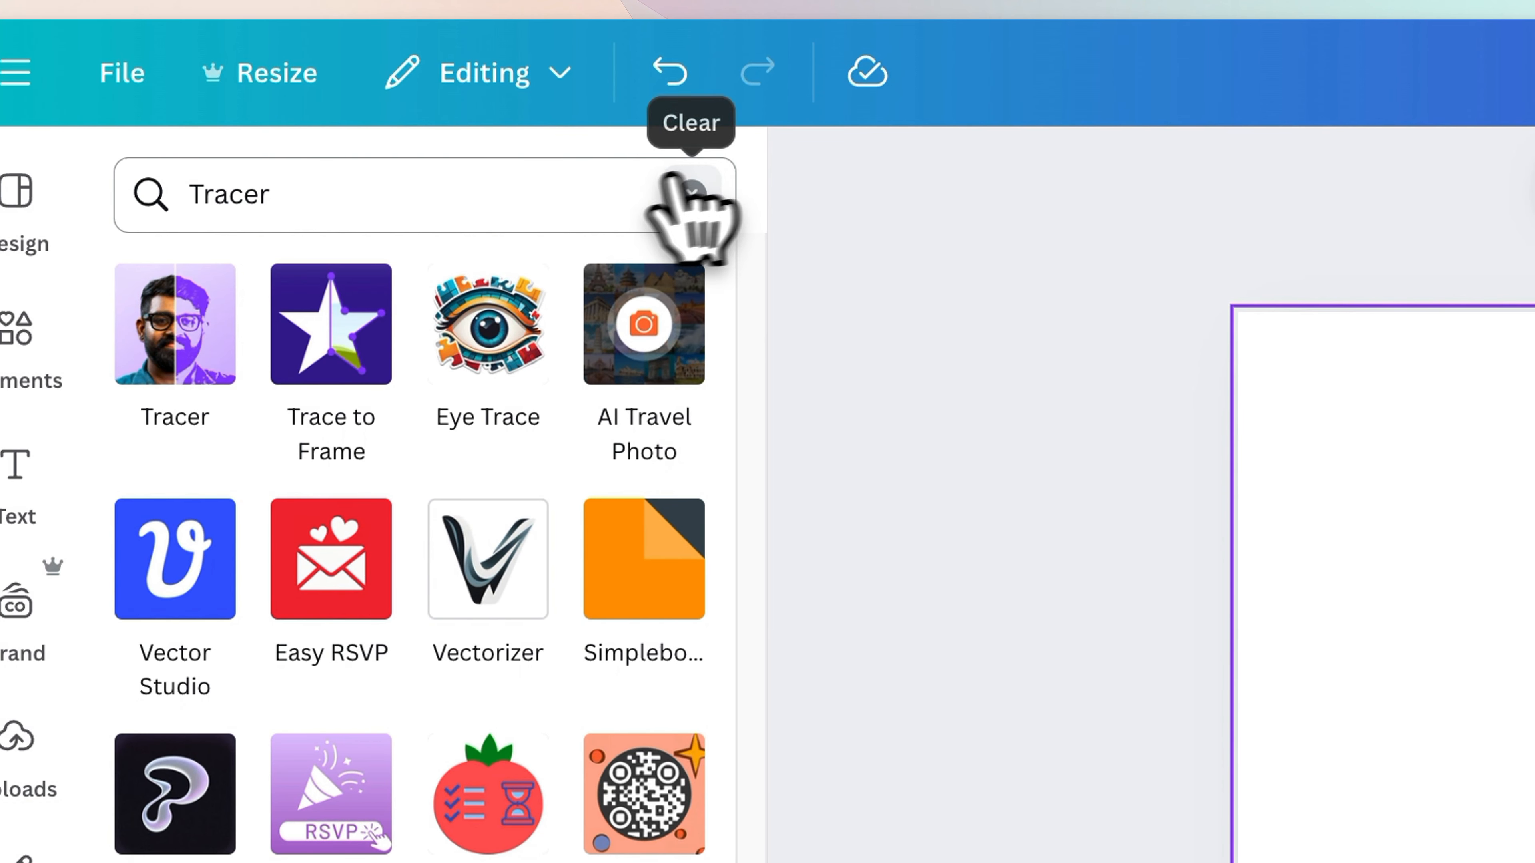
pyautogui.doubleClick(281, 192)
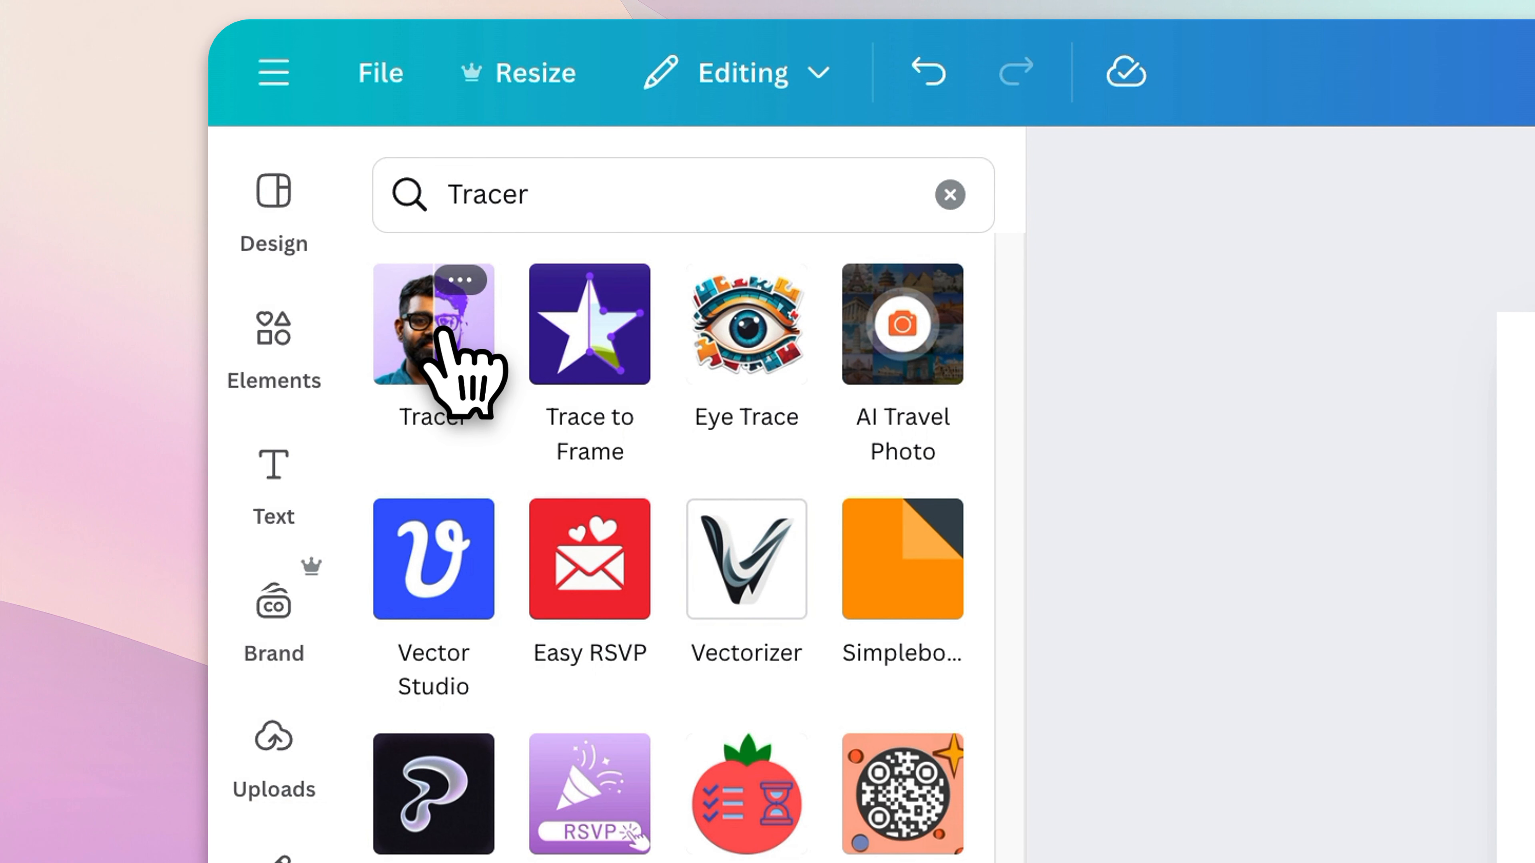
pyautogui.click(181, 333)
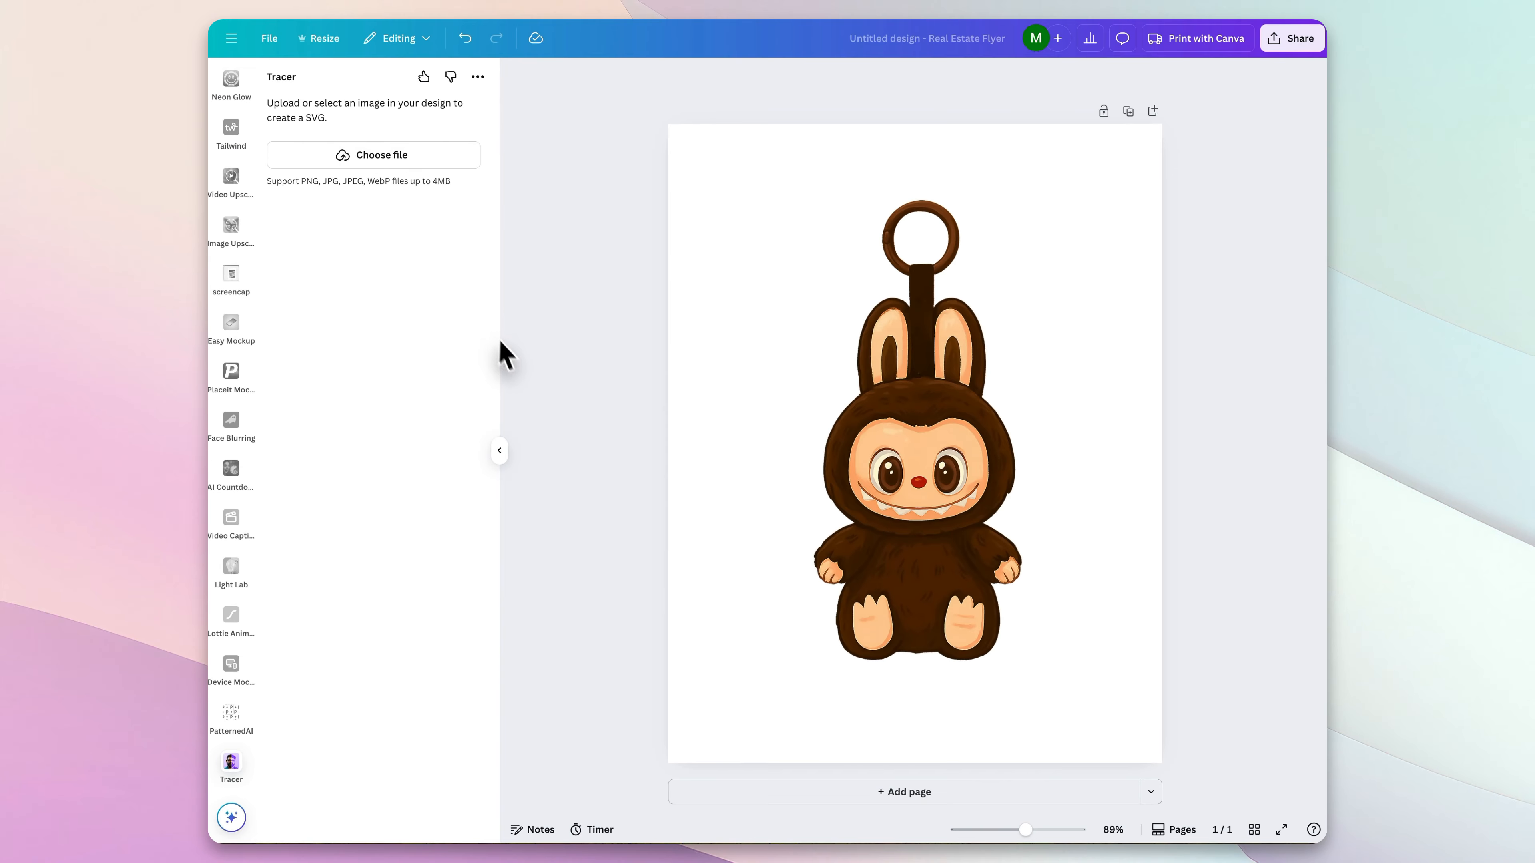
pyautogui.click(1048, 432)
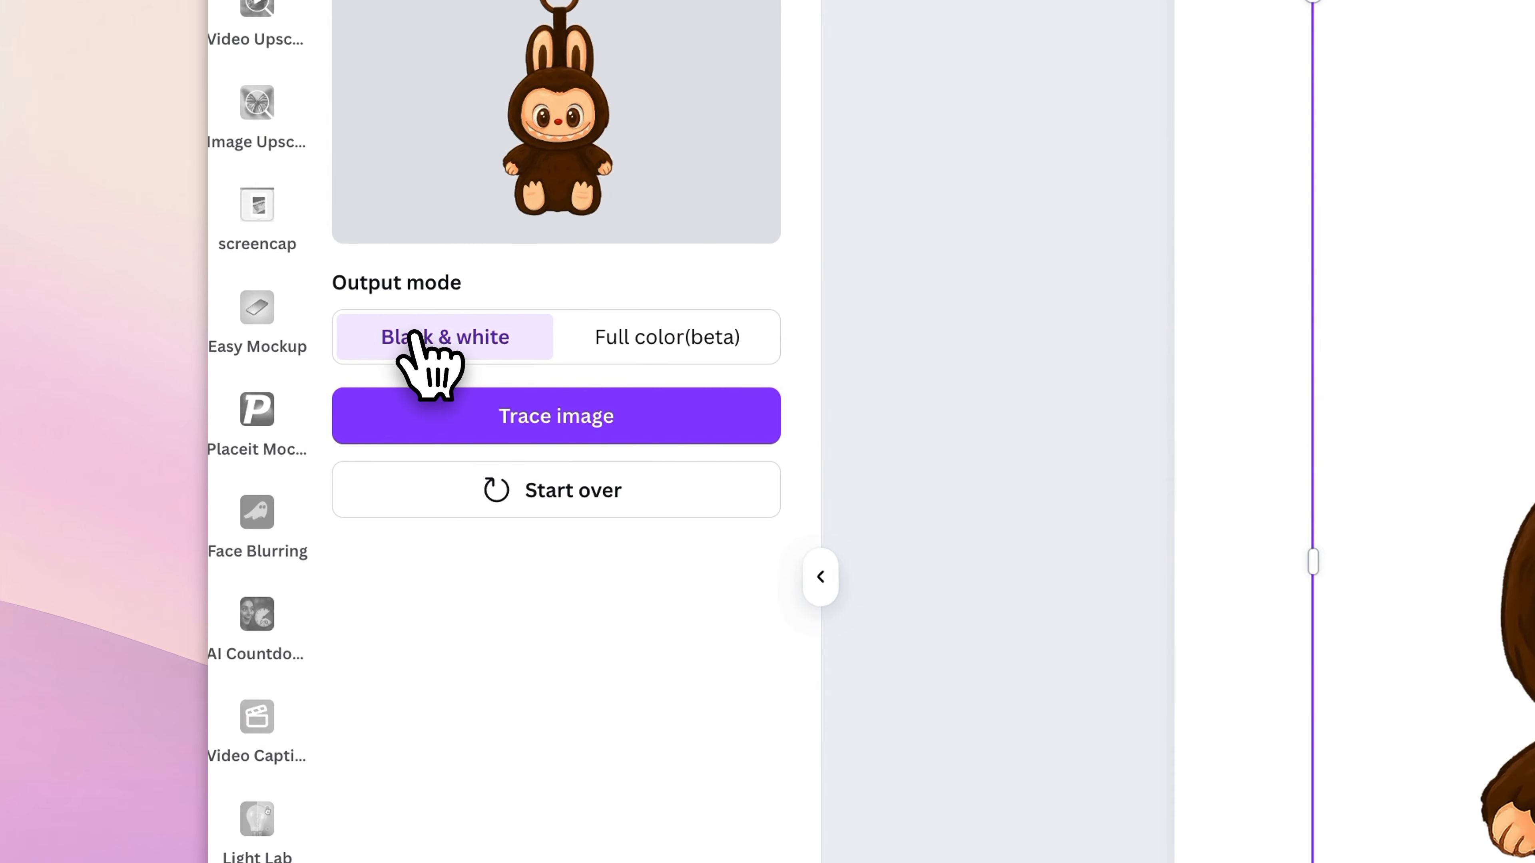
pyautogui.click(581, 426)
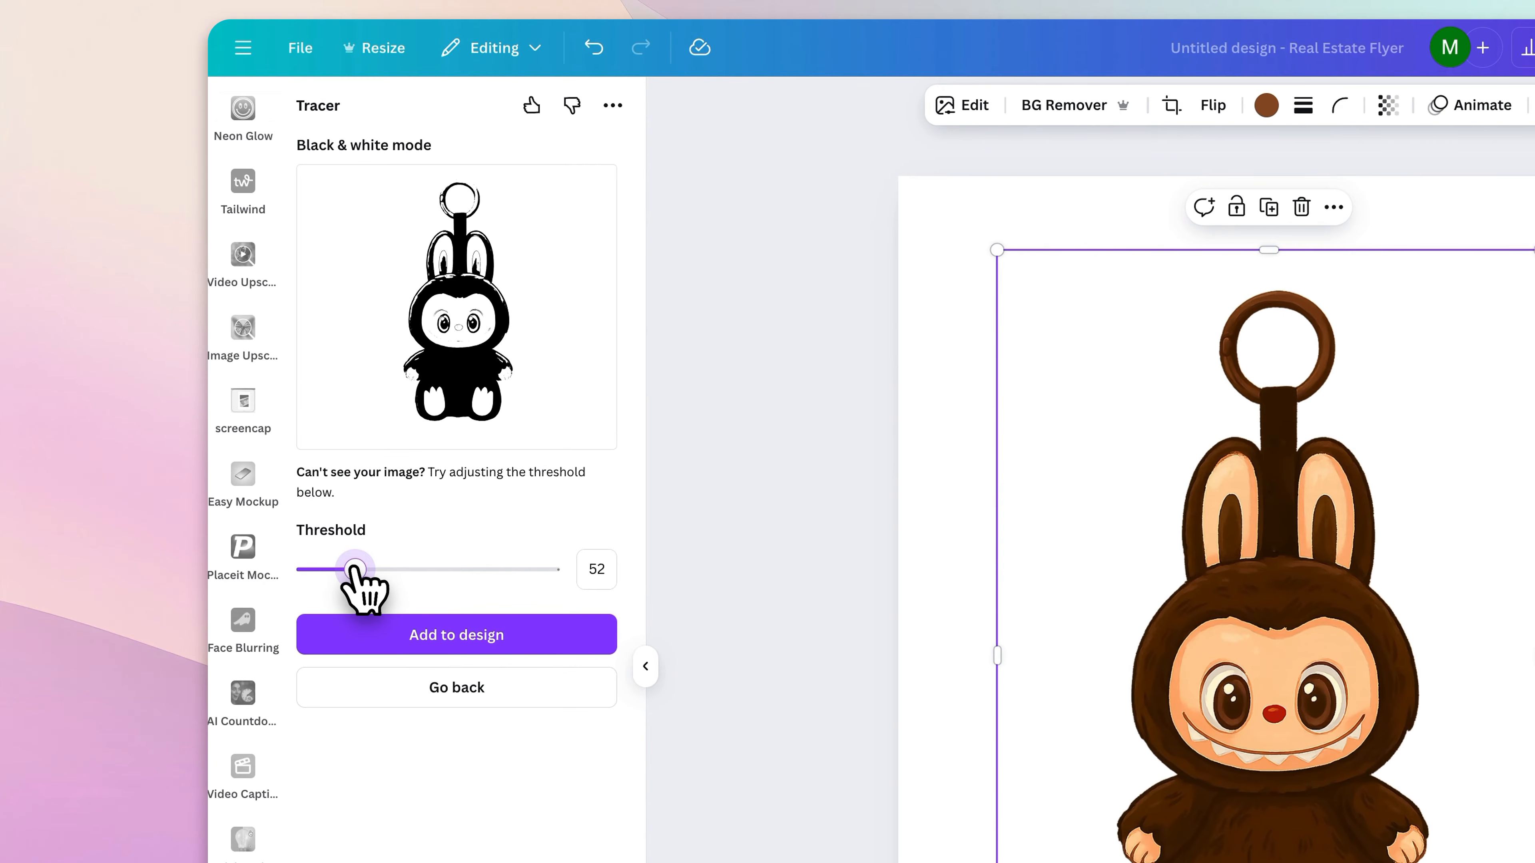
# Step: Try several trace thresholds up to 255, set it to 179, and add the traced figure to the design
pyautogui.moveTo(305, 386); pyautogui.dragTo(363, 387)
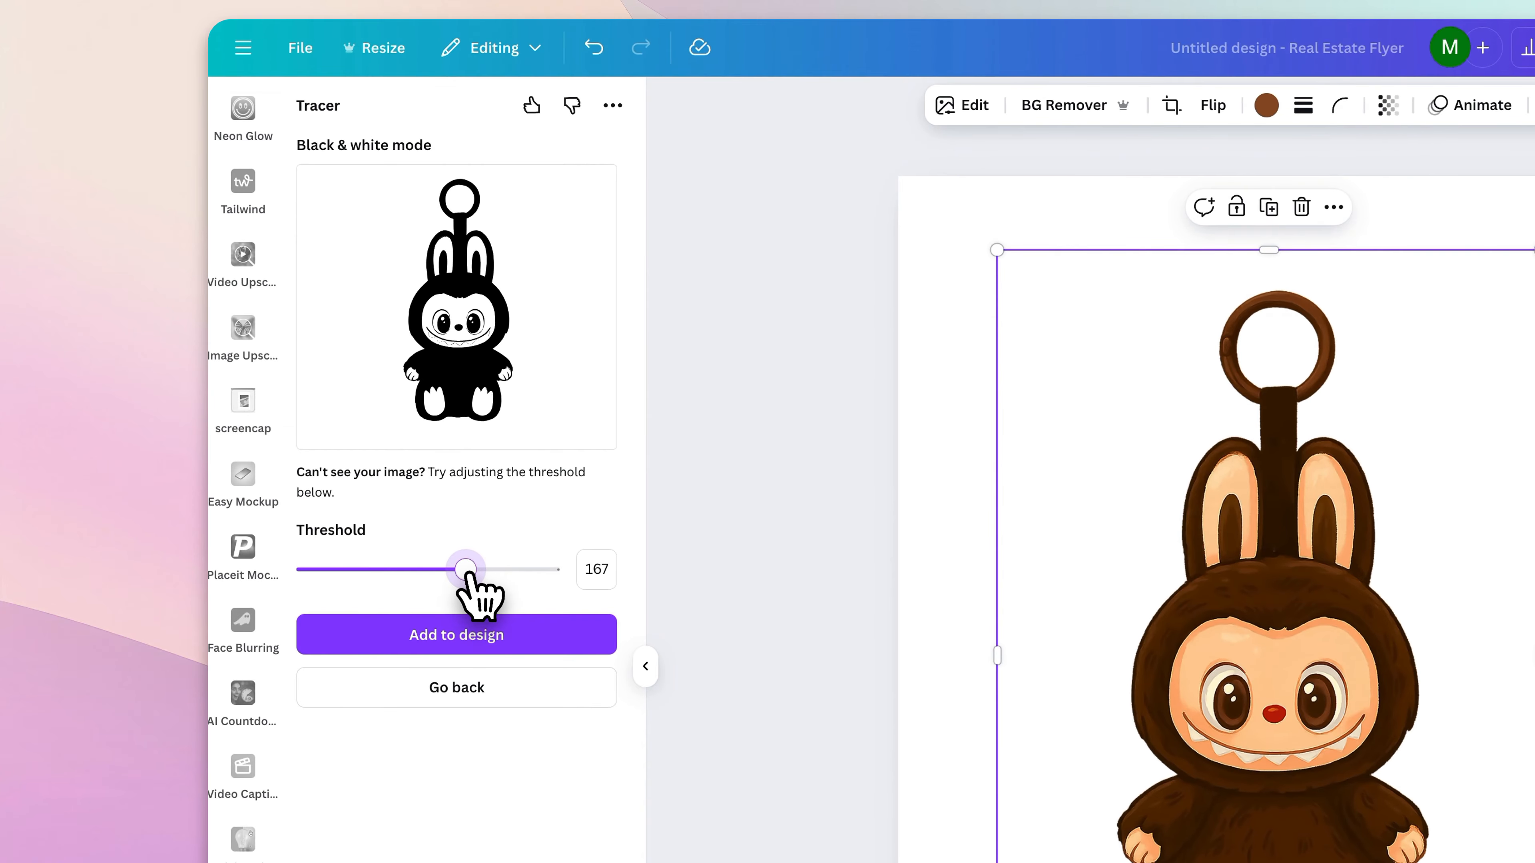
pyautogui.moveTo(380, 387); pyautogui.dragTo(407, 388)
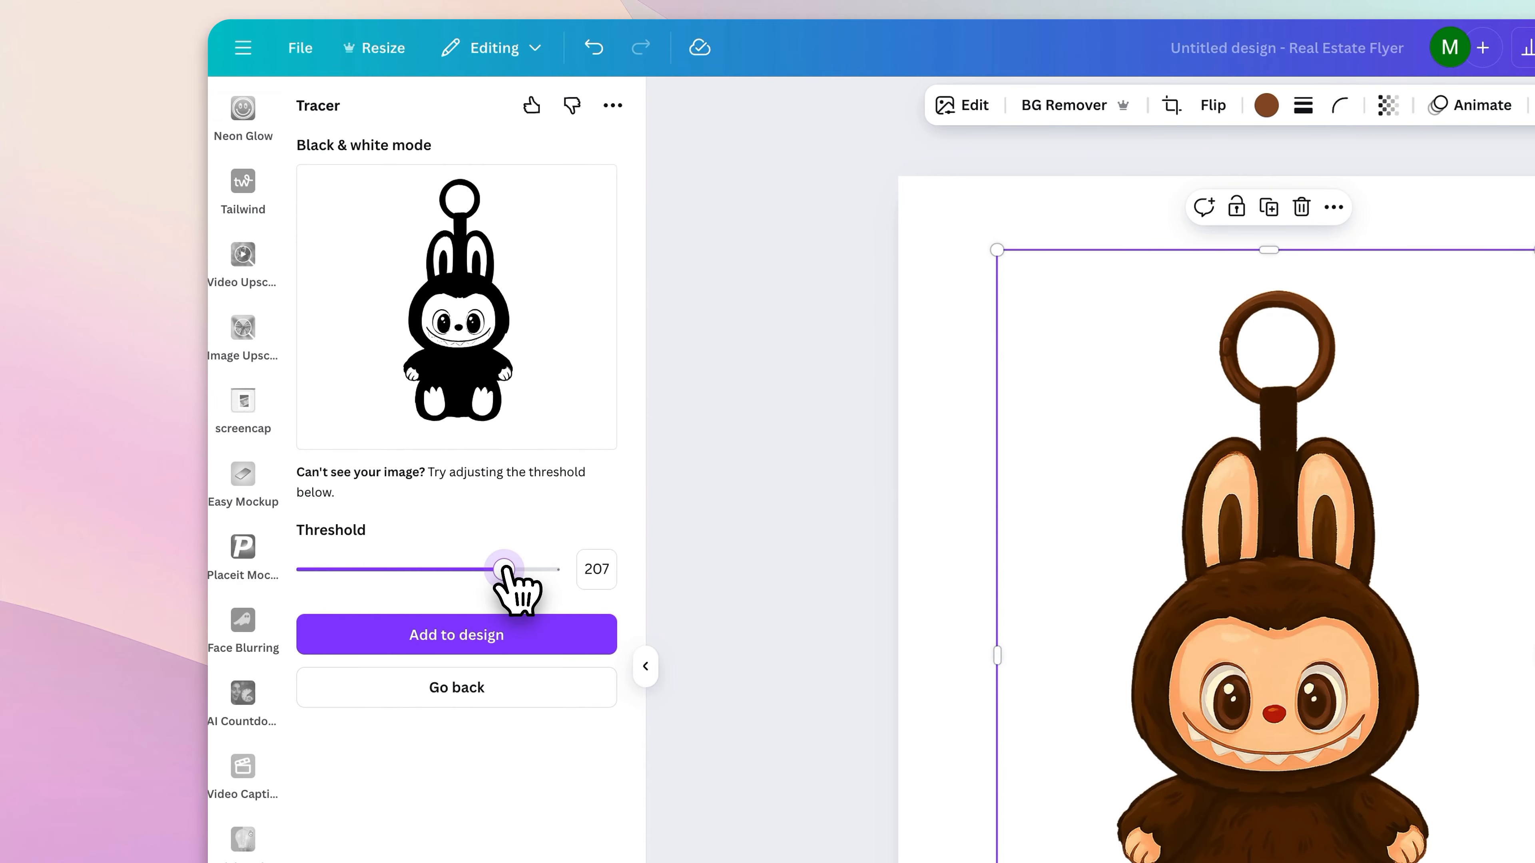
pyautogui.moveTo(504, 567); pyautogui.dragTo(586, 571)
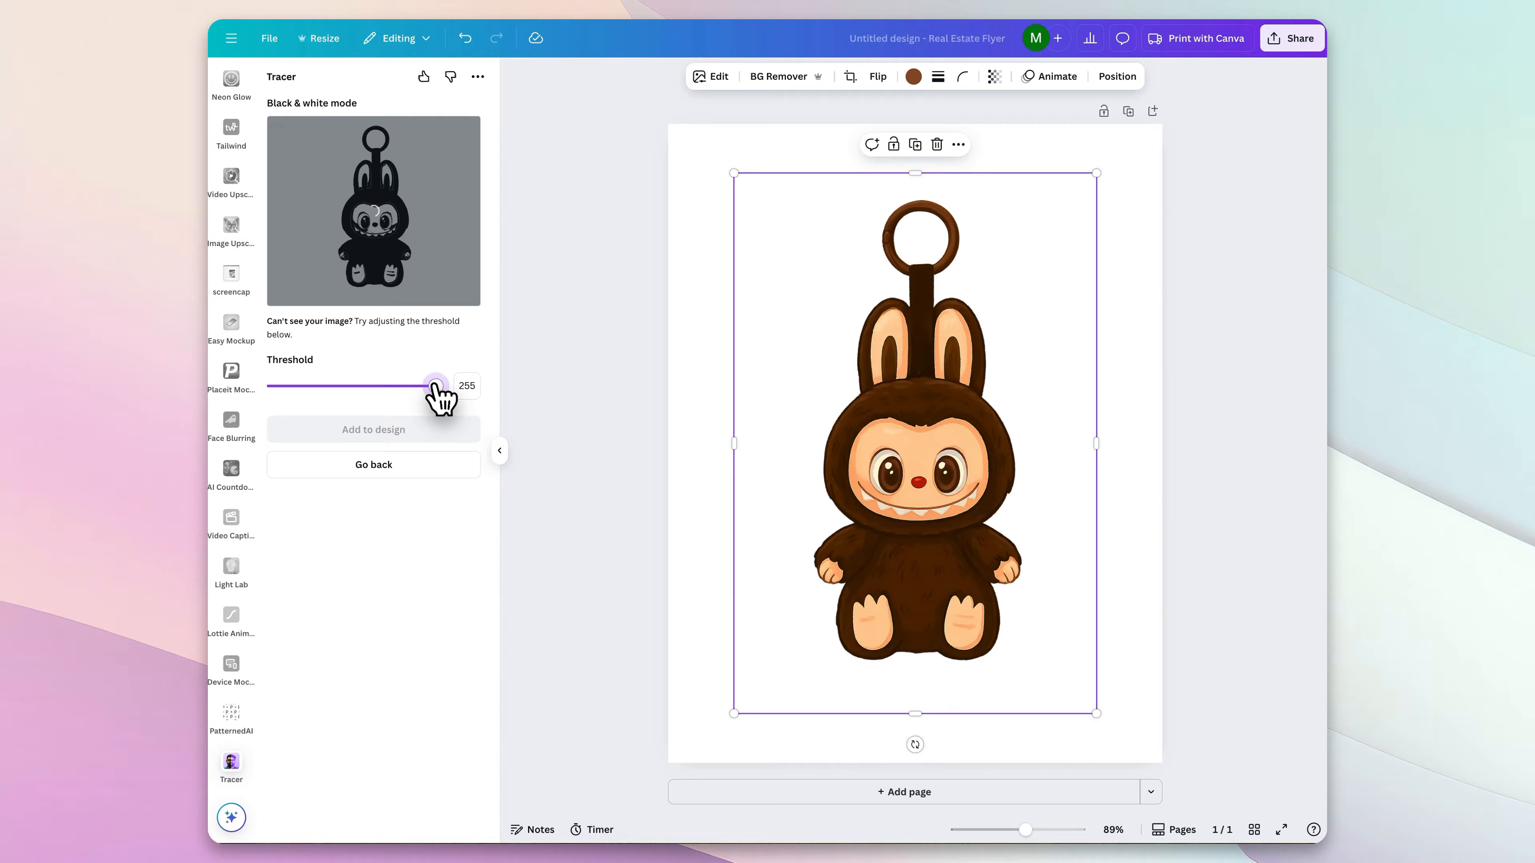
pyautogui.moveTo(550, 569); pyautogui.dragTo(463, 569)
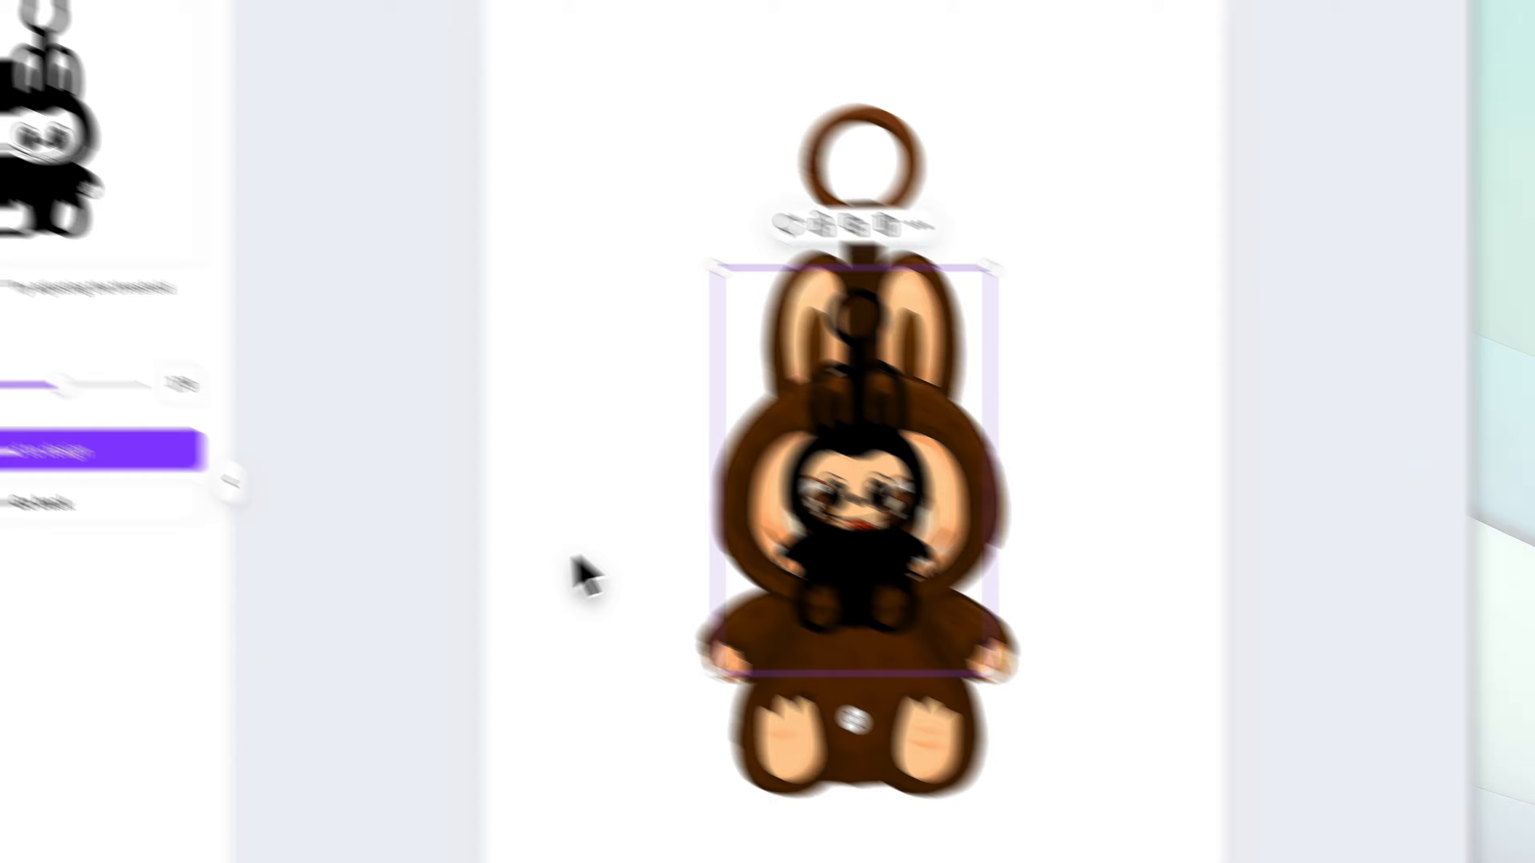
# Step: Shrink the original brown figure and arrange it side by side with the black-and-white trace in the page's lower half
pyautogui.moveTo(1271, 708); pyautogui.dragTo(1036, 522)
pyautogui.click(752, 445)
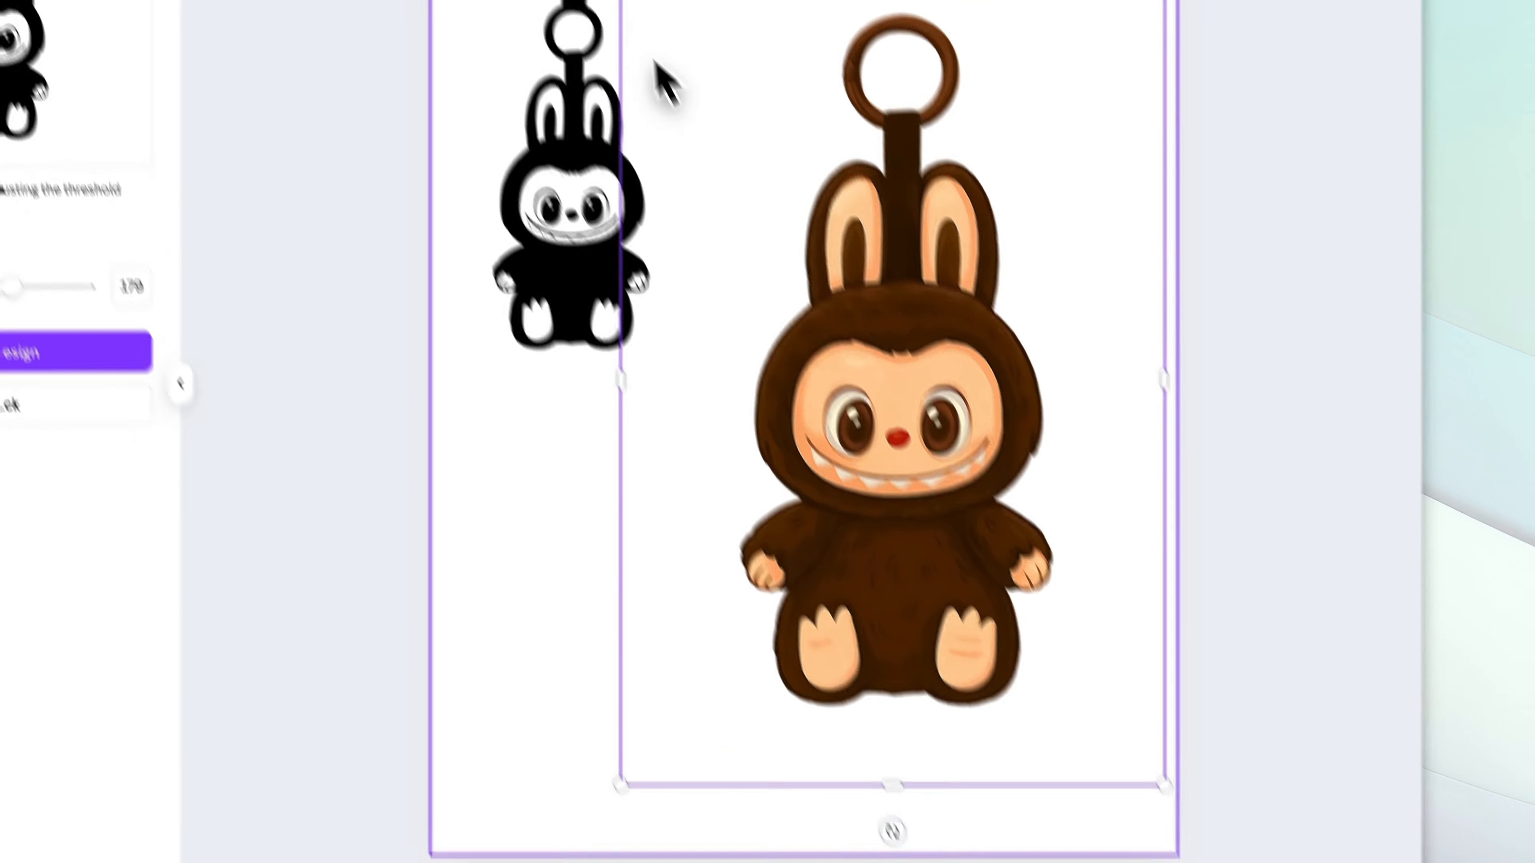
pyautogui.moveTo(621, 1)
pyautogui.mouseDown()
pyautogui.moveTo(821, 200)
pyautogui.moveTo(841, 303)
pyautogui.mouseUp()
pyautogui.moveTo(581, 261); pyautogui.dragTo(693, 428)
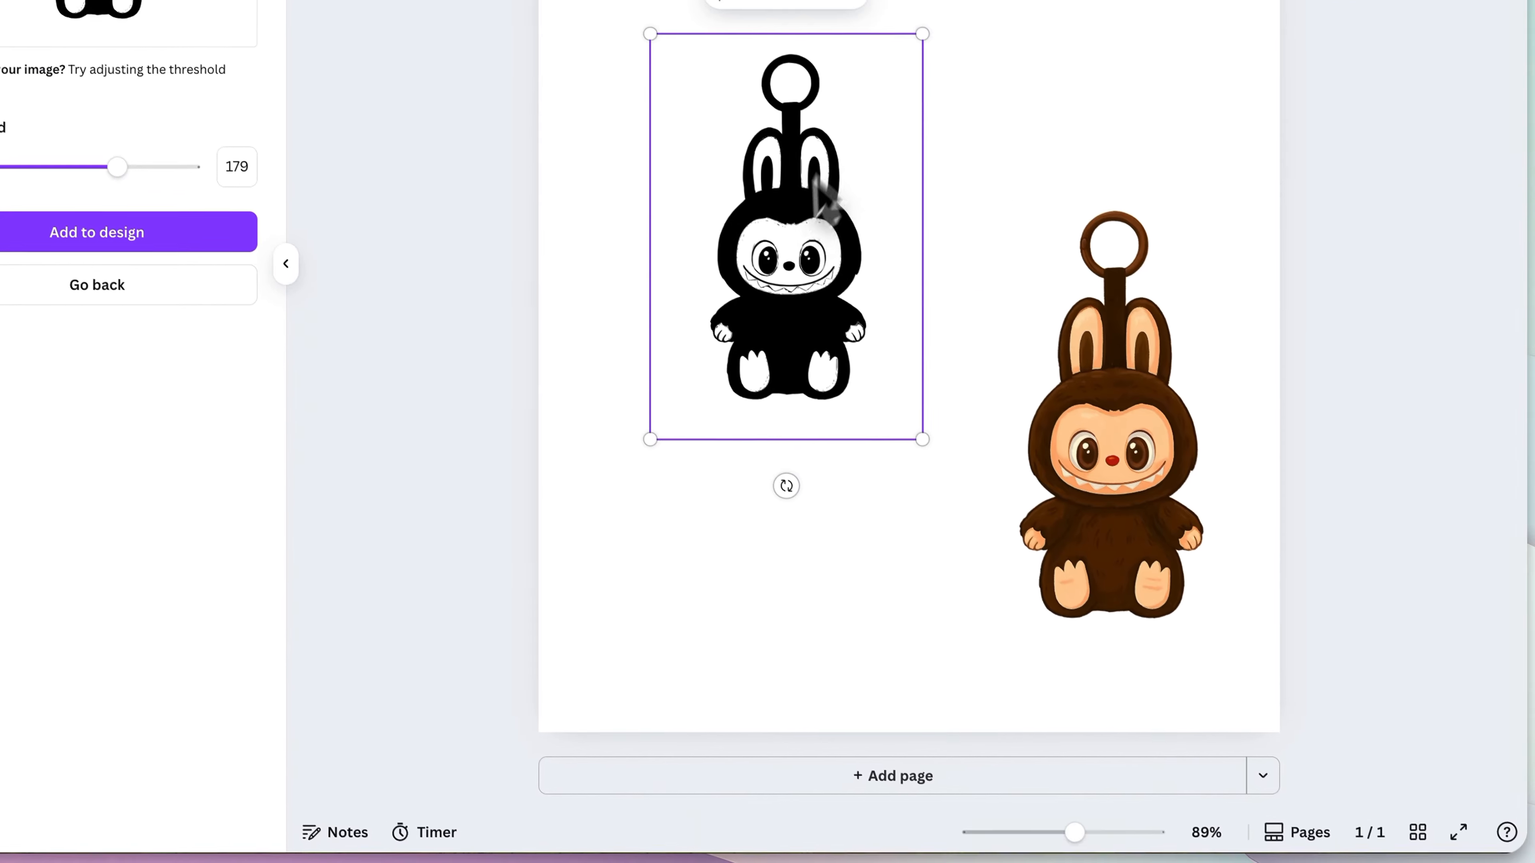
pyautogui.moveTo(792, 296); pyautogui.dragTo(737, 449)
pyautogui.moveTo(1021, 497); pyautogui.dragTo(967, 439)
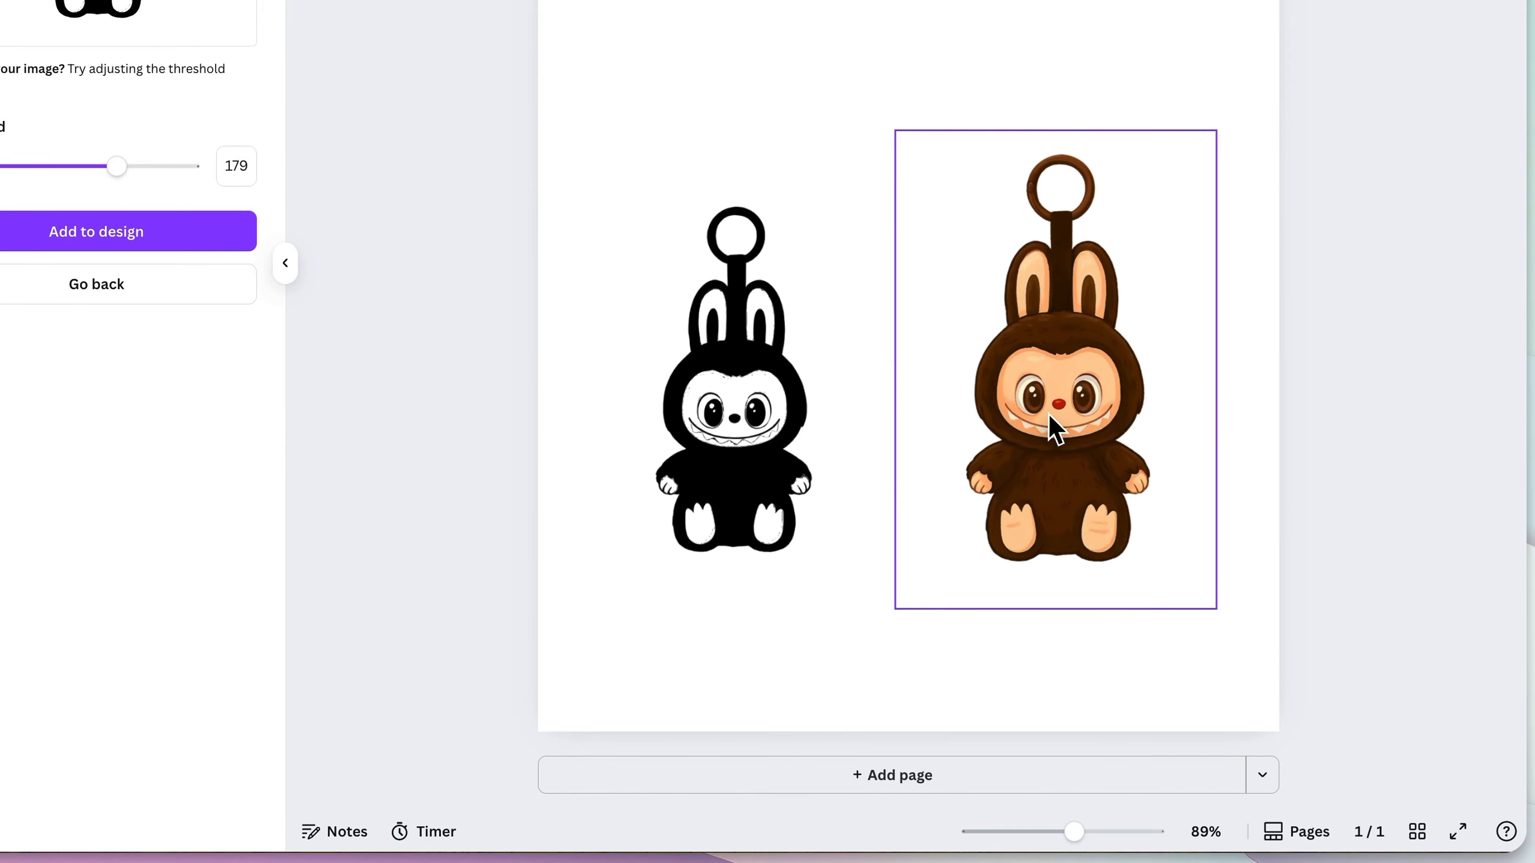
# Step: Align the black-and-white trace vertically with the brown original and enlarge the trace slightly
pyautogui.click(751, 441)
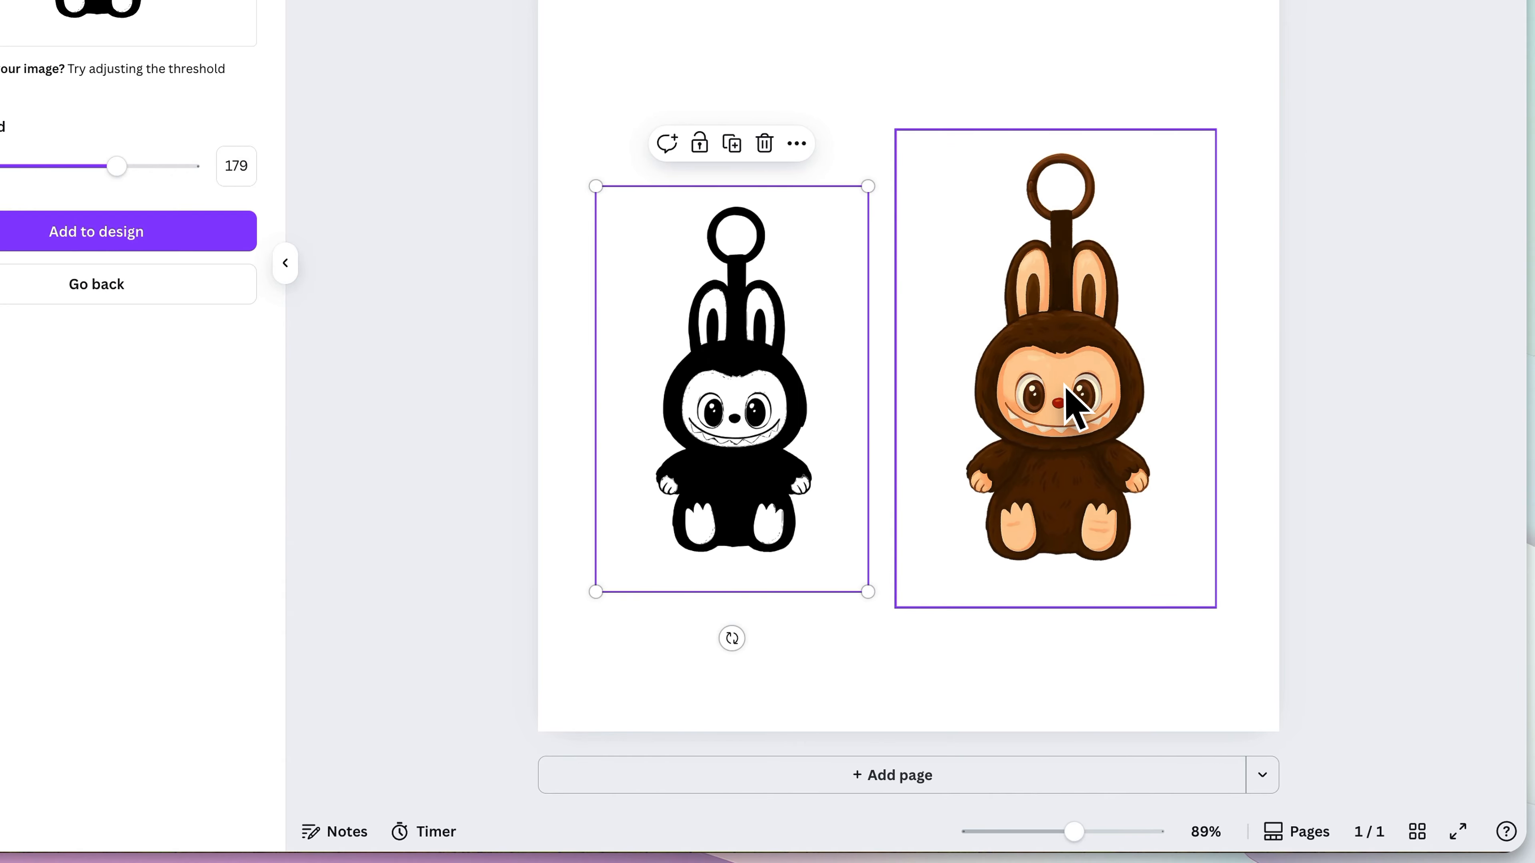
pyautogui.click(1080, 326)
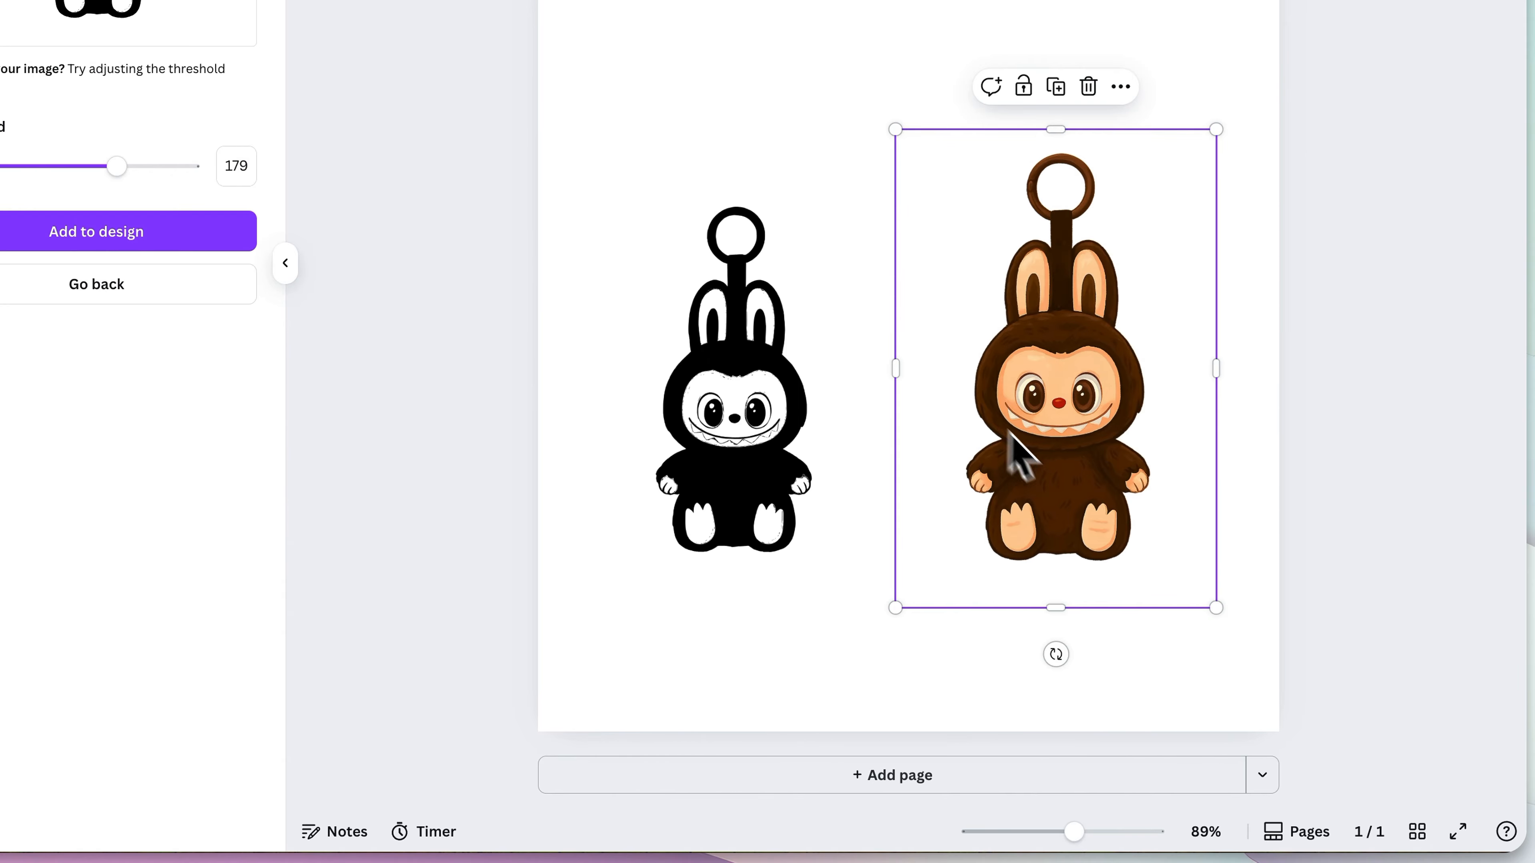
pyautogui.click(754, 483)
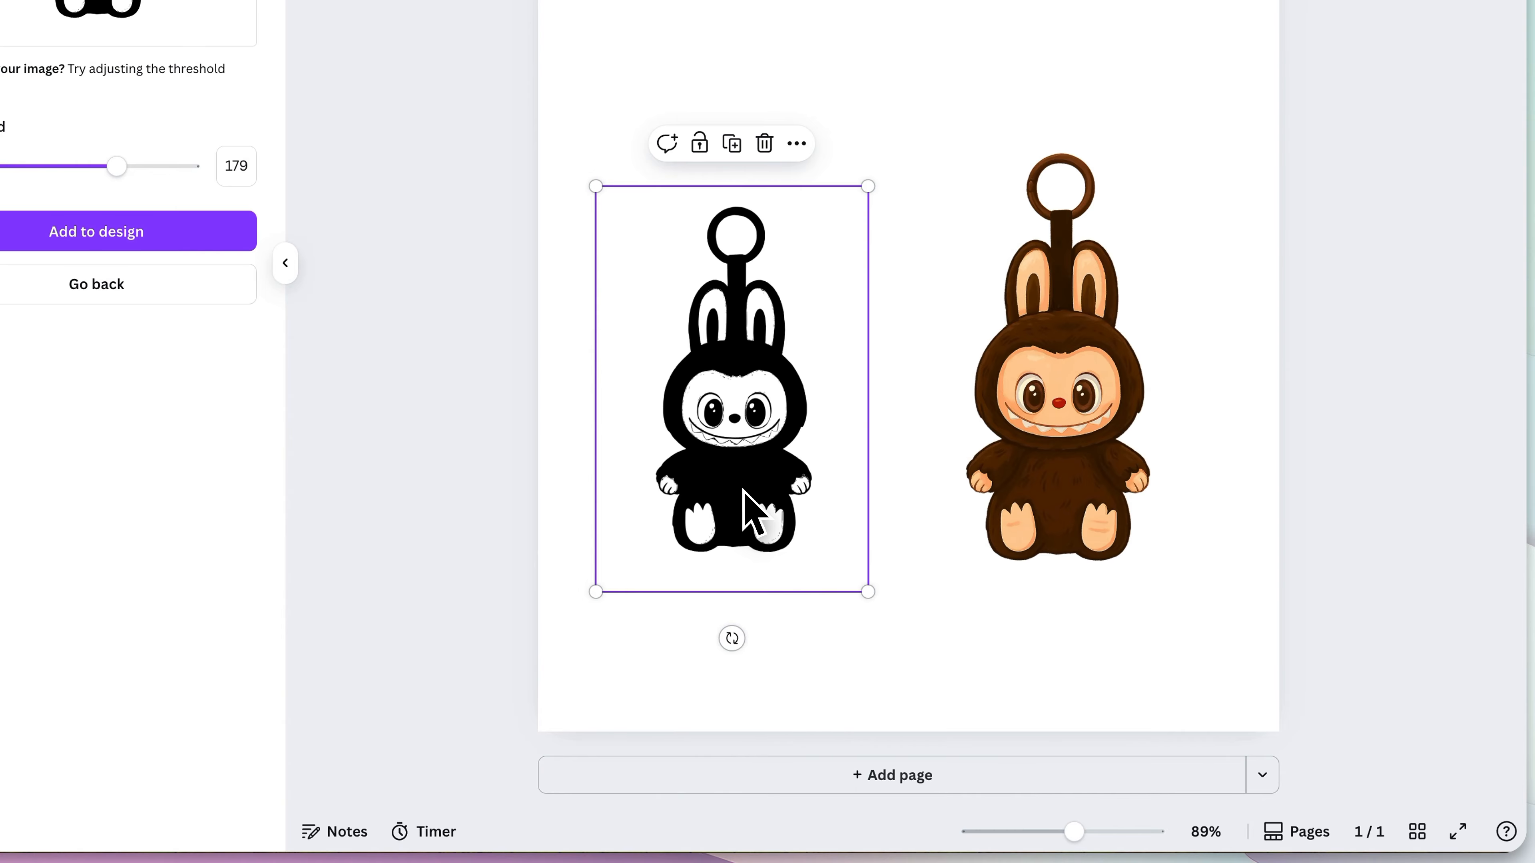
pyautogui.moveTo(742, 492); pyautogui.dragTo(743, 471)
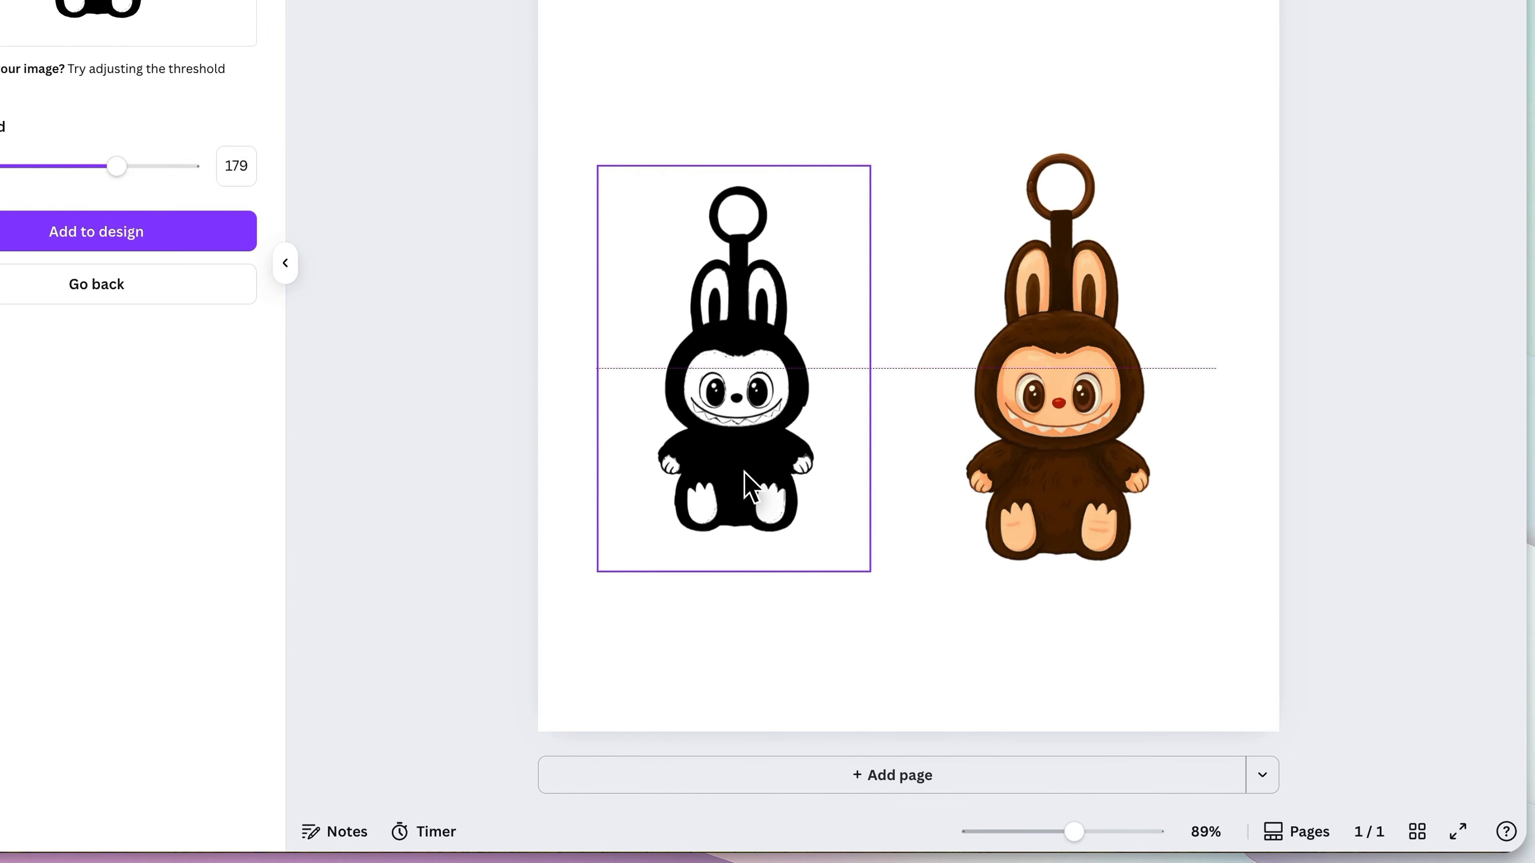
pyautogui.moveTo(870, 571); pyautogui.dragTo(899, 598)
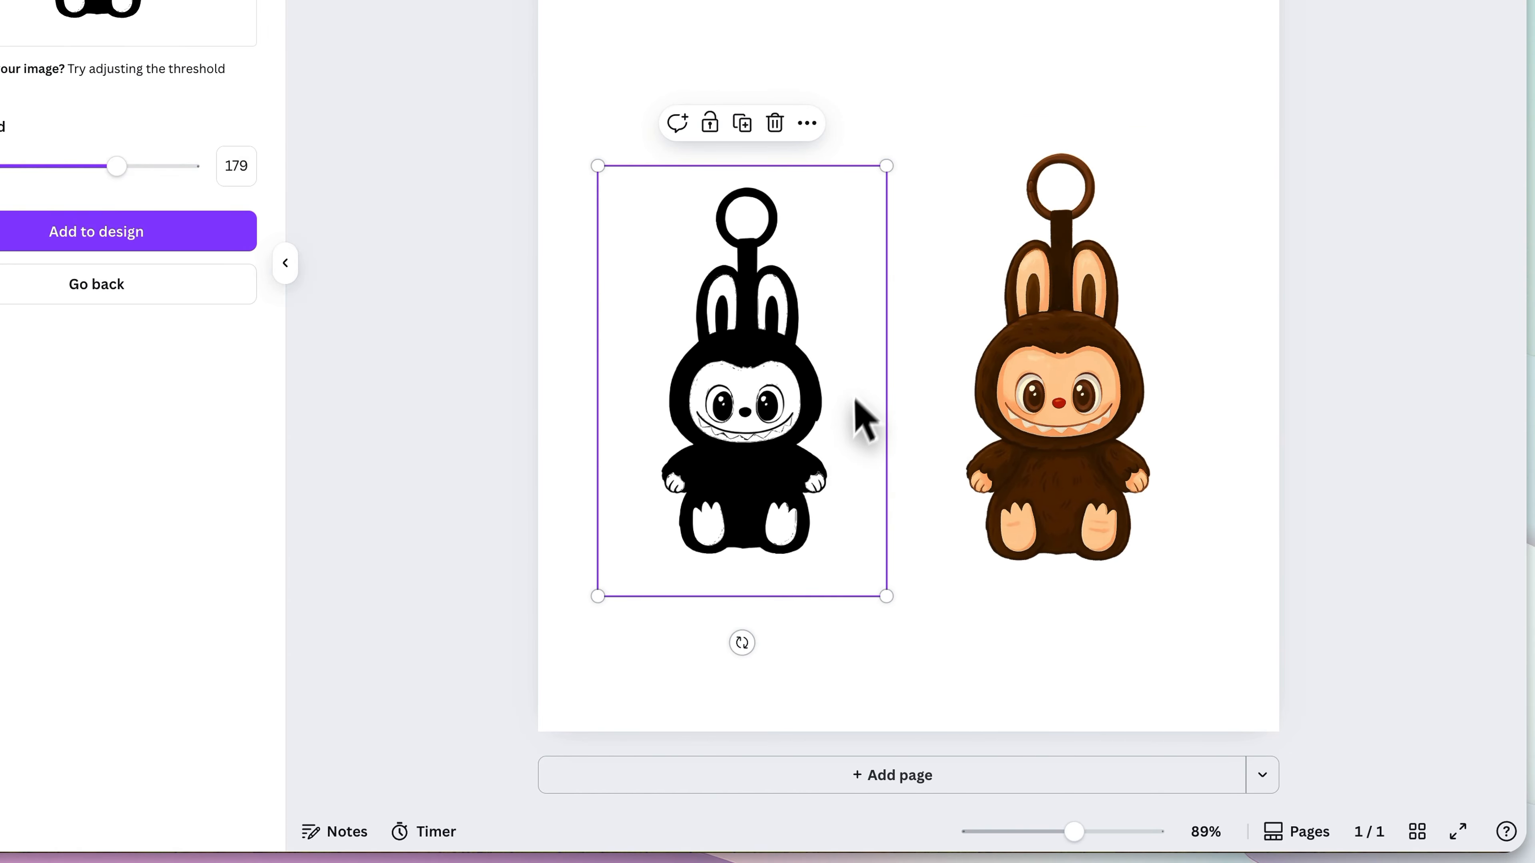
pyautogui.click(1006, 640)
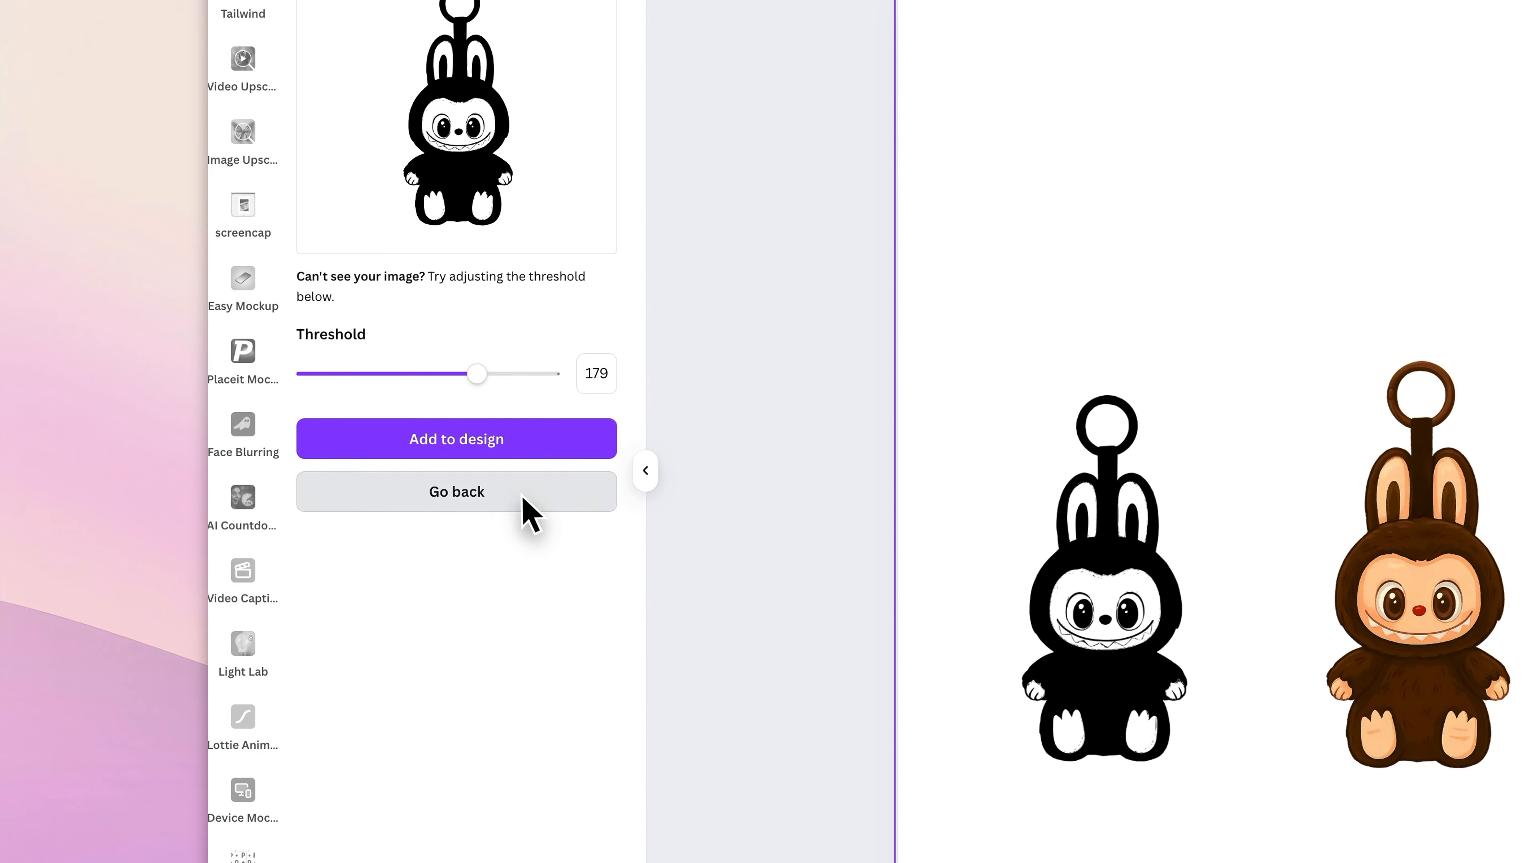
# Step: Leave the trace result and add the graphic of six colorful figures on a display stand from the labubu elements
pyautogui.click(521, 501)
pyautogui.scroll(10, 257, 182)
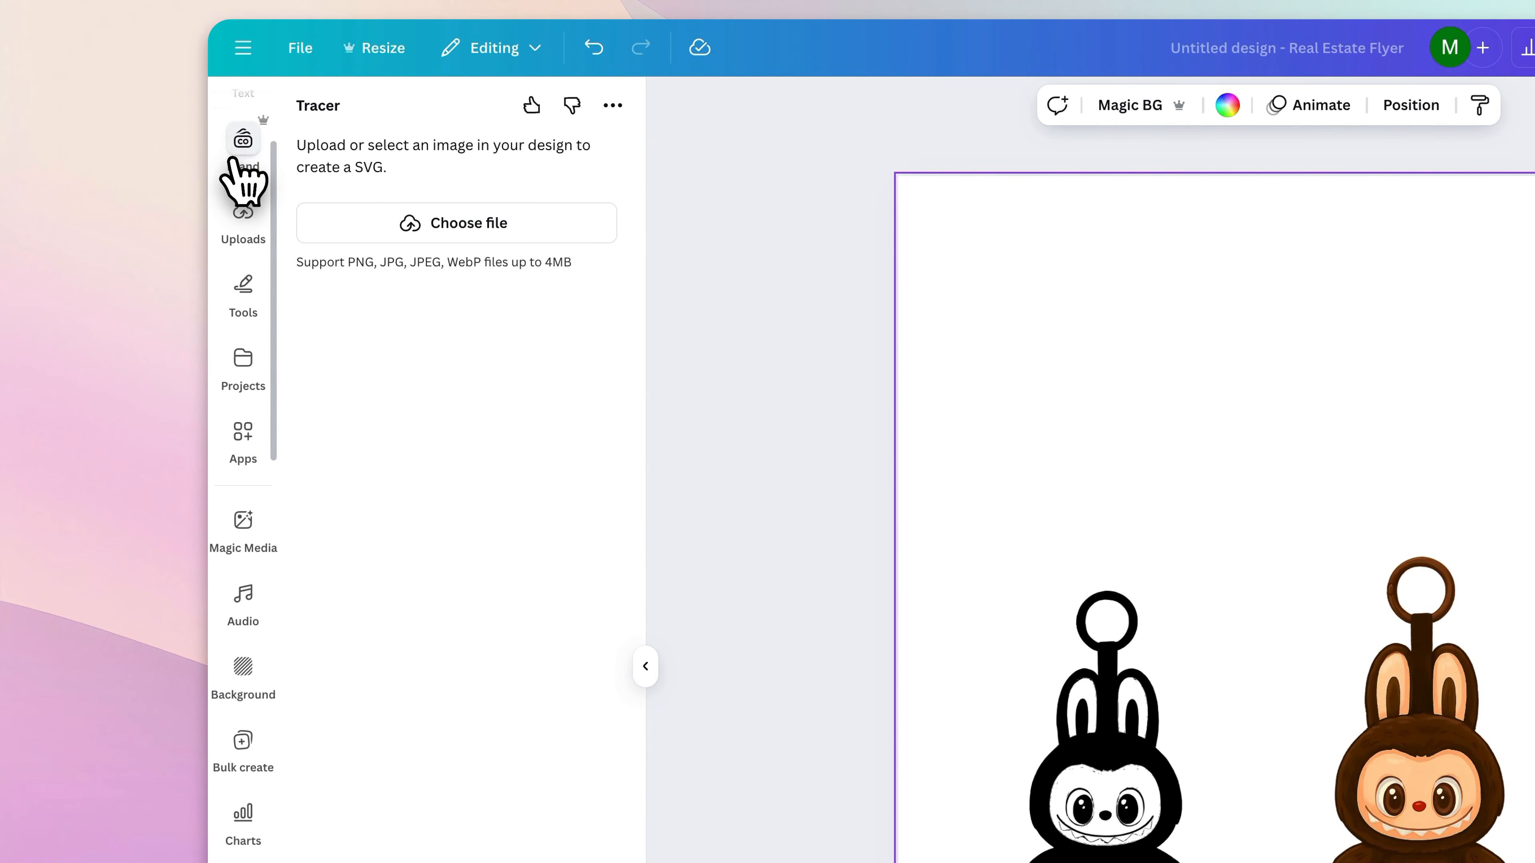
pyautogui.click(248, 189)
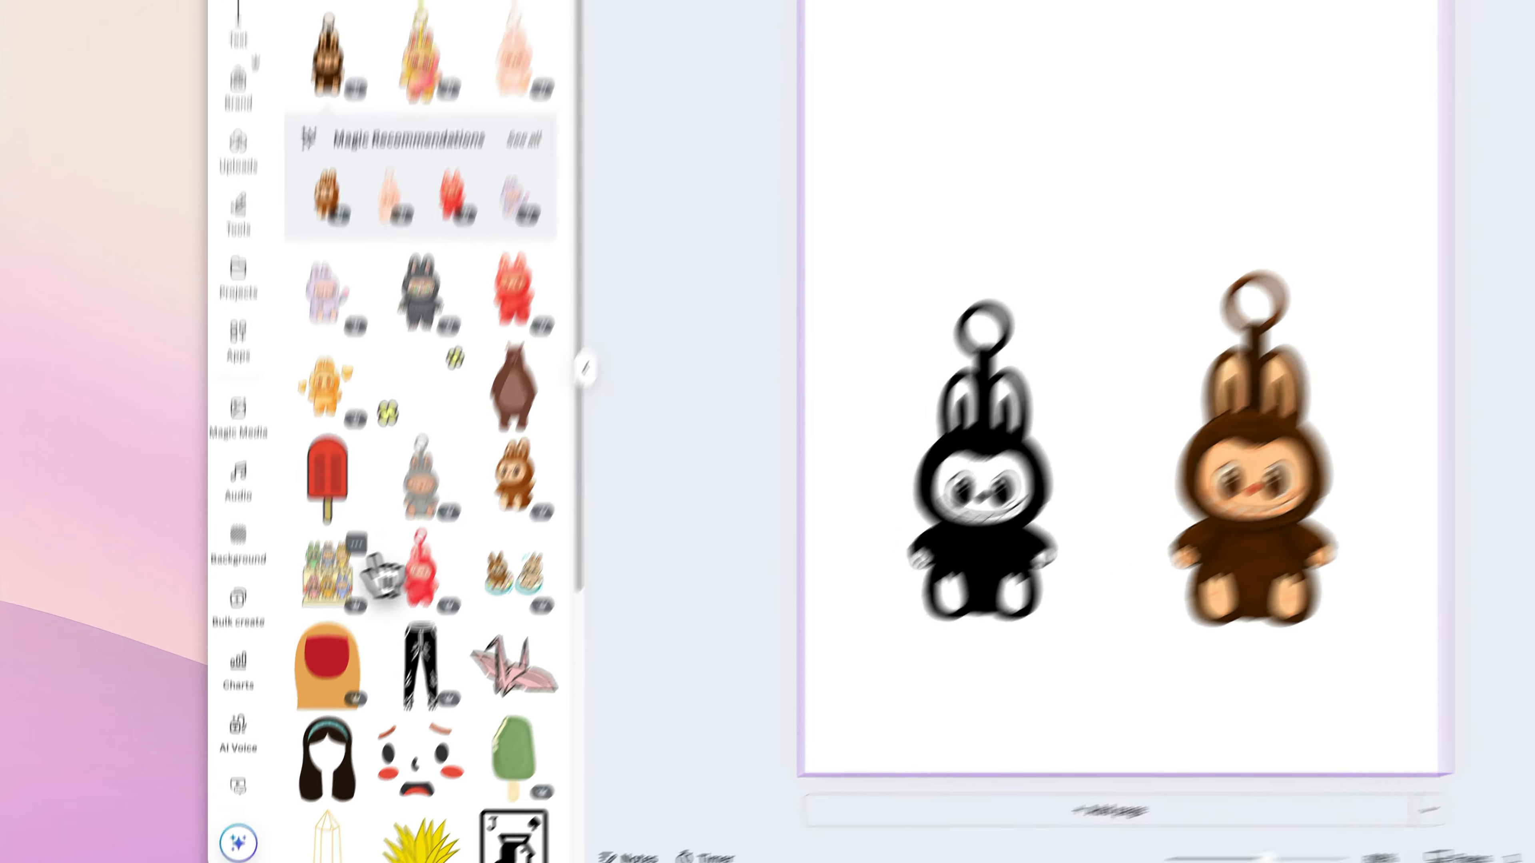
pyautogui.click(346, 668)
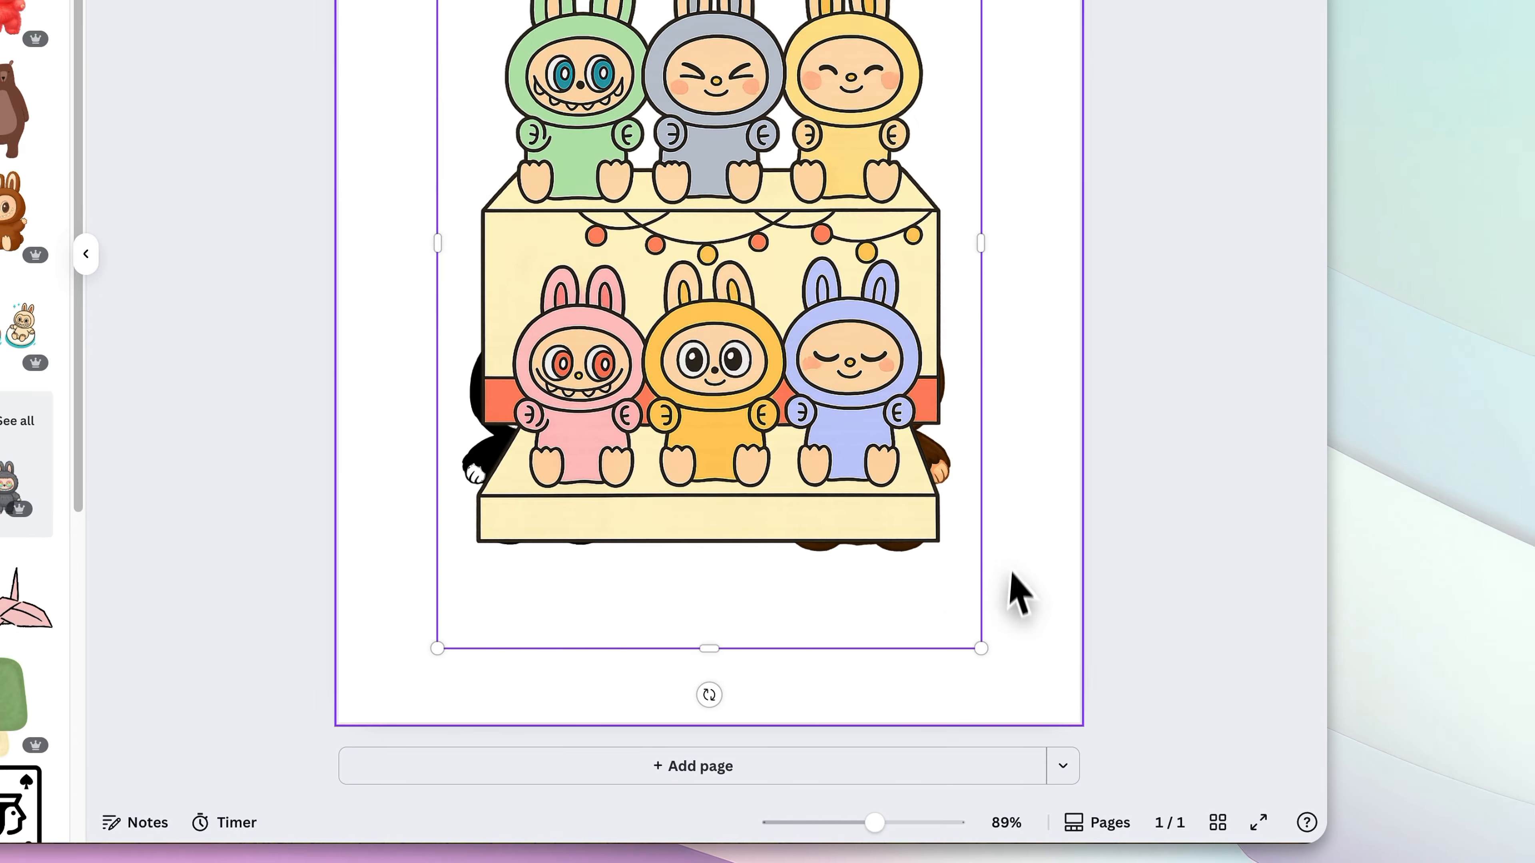
# Step: Shrink the display-stand graphic, place it in the page's upper area, and shift the two keychain figures down
pyautogui.moveTo(982, 649); pyautogui.dragTo(700, 231)
pyautogui.moveTo(608, 98); pyautogui.dragTo(726, 63)
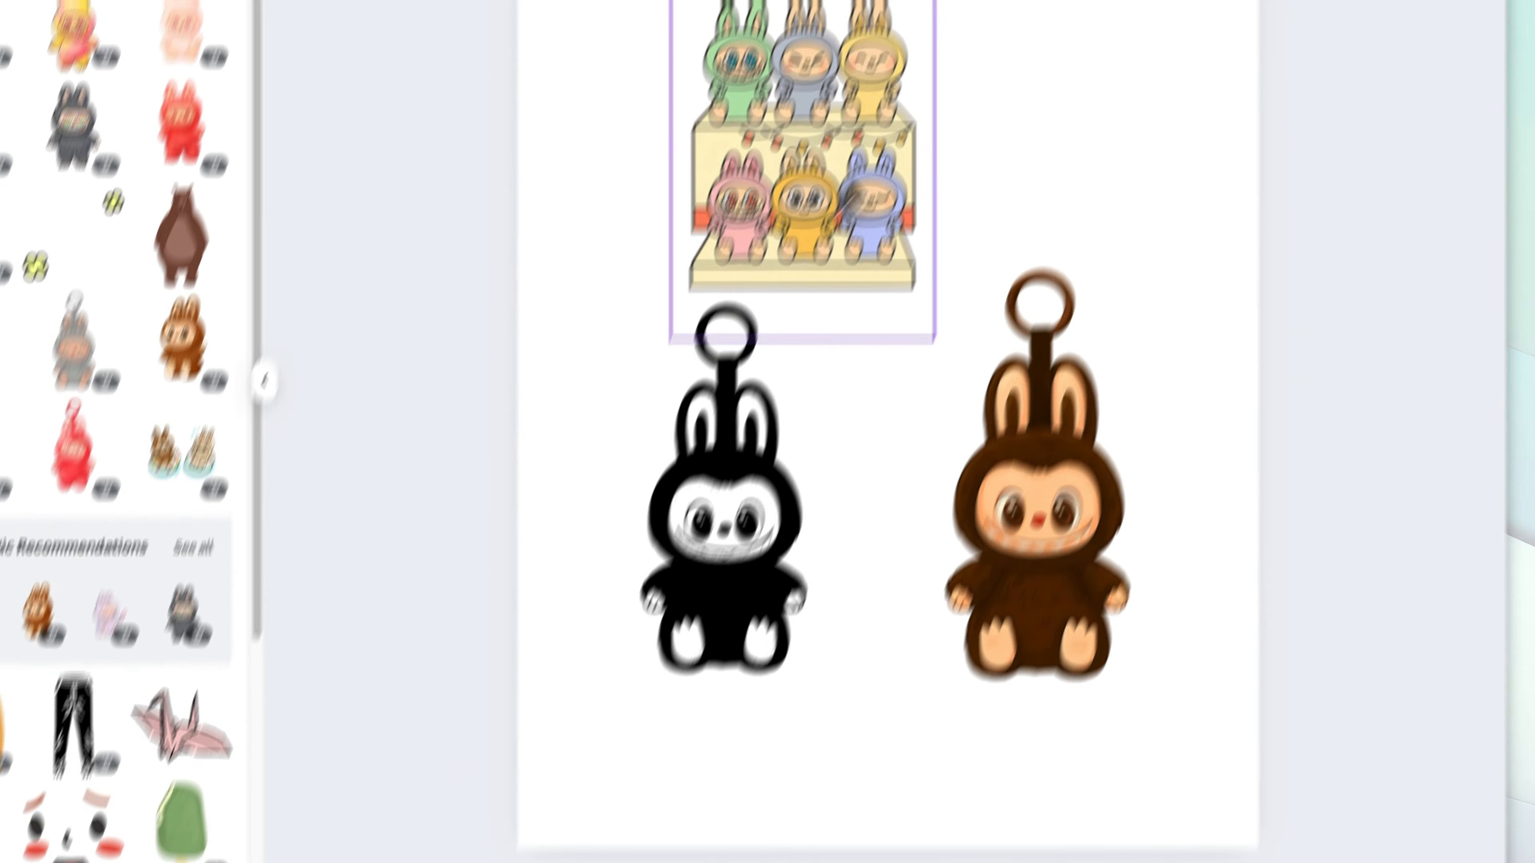
pyautogui.moveTo(774, 401); pyautogui.dragTo(757, 489)
pyautogui.moveTo(1095, 401); pyautogui.dragTo(1087, 504)
pyautogui.moveTo(796, 460); pyautogui.dragTo(812, 467)
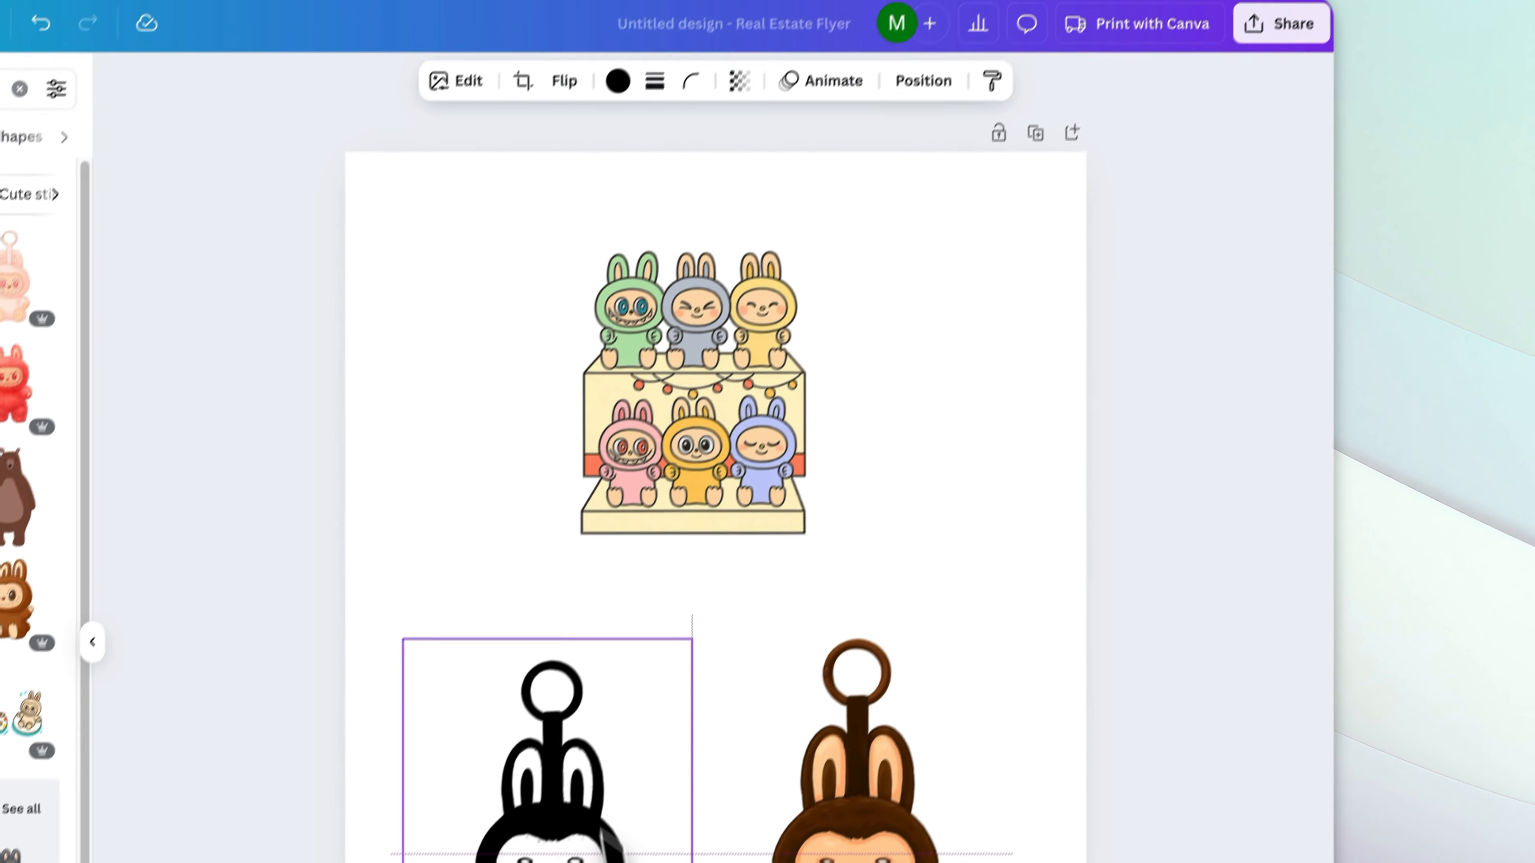
# Step: Trace the display-stand graphic with Tracer in black-and-white mode at threshold 139 and add the result to the design
pyautogui.click(768, 526)
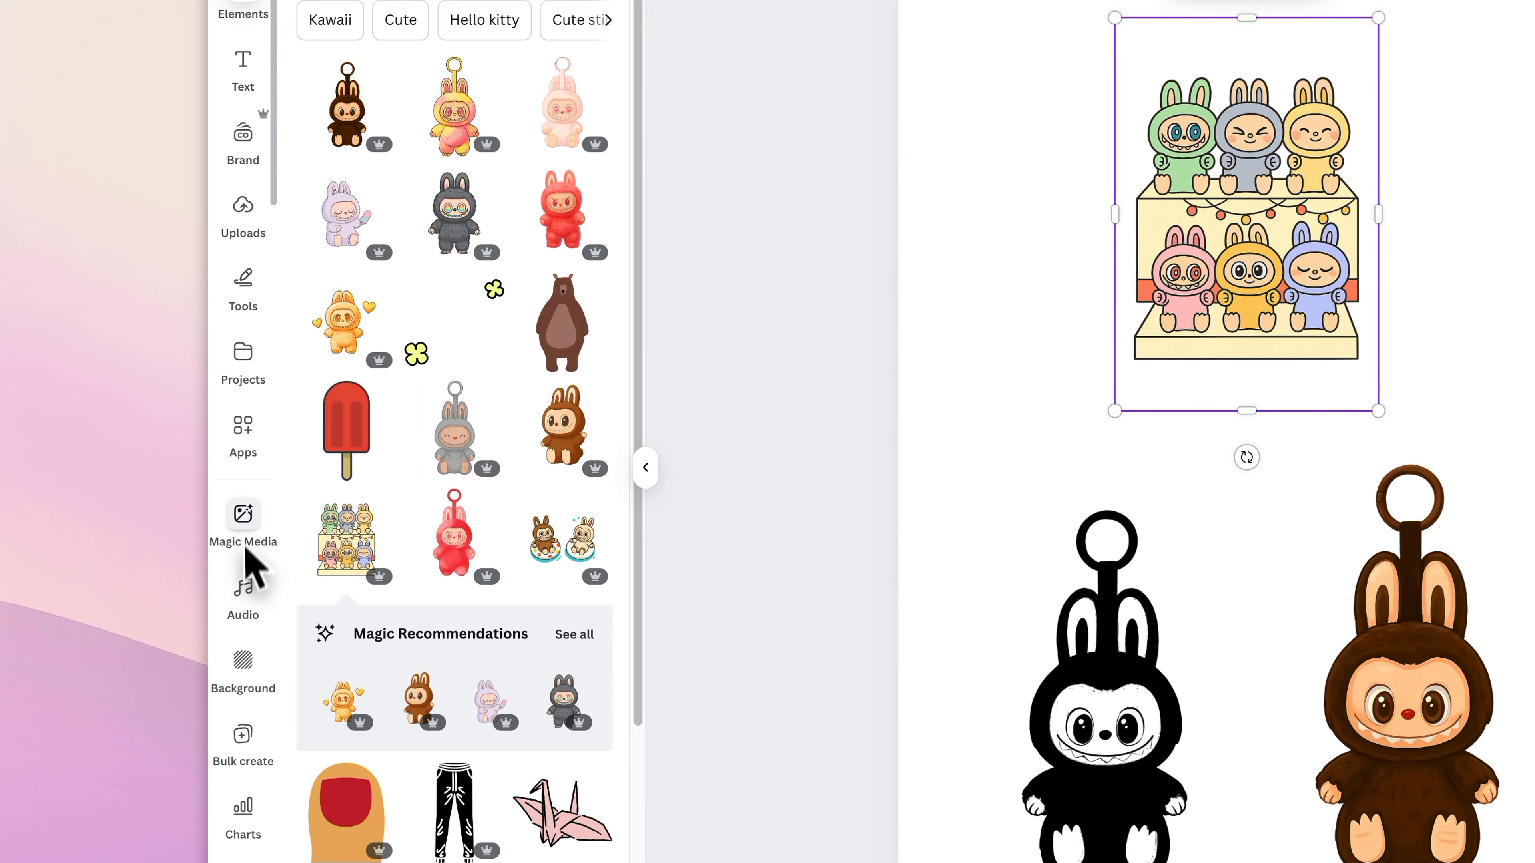
pyautogui.click(251, 438)
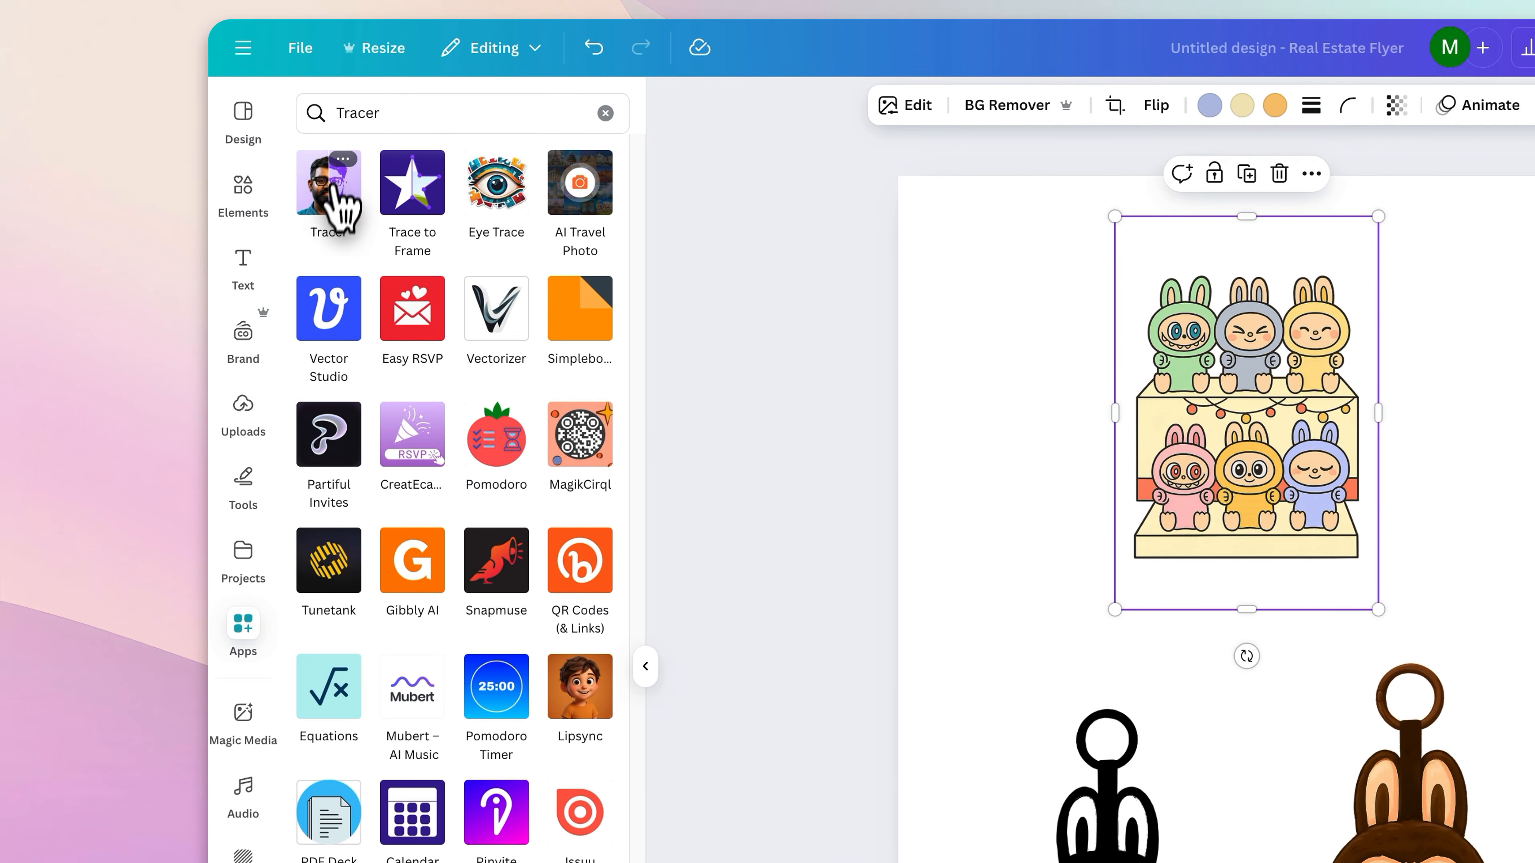
pyautogui.click(335, 187)
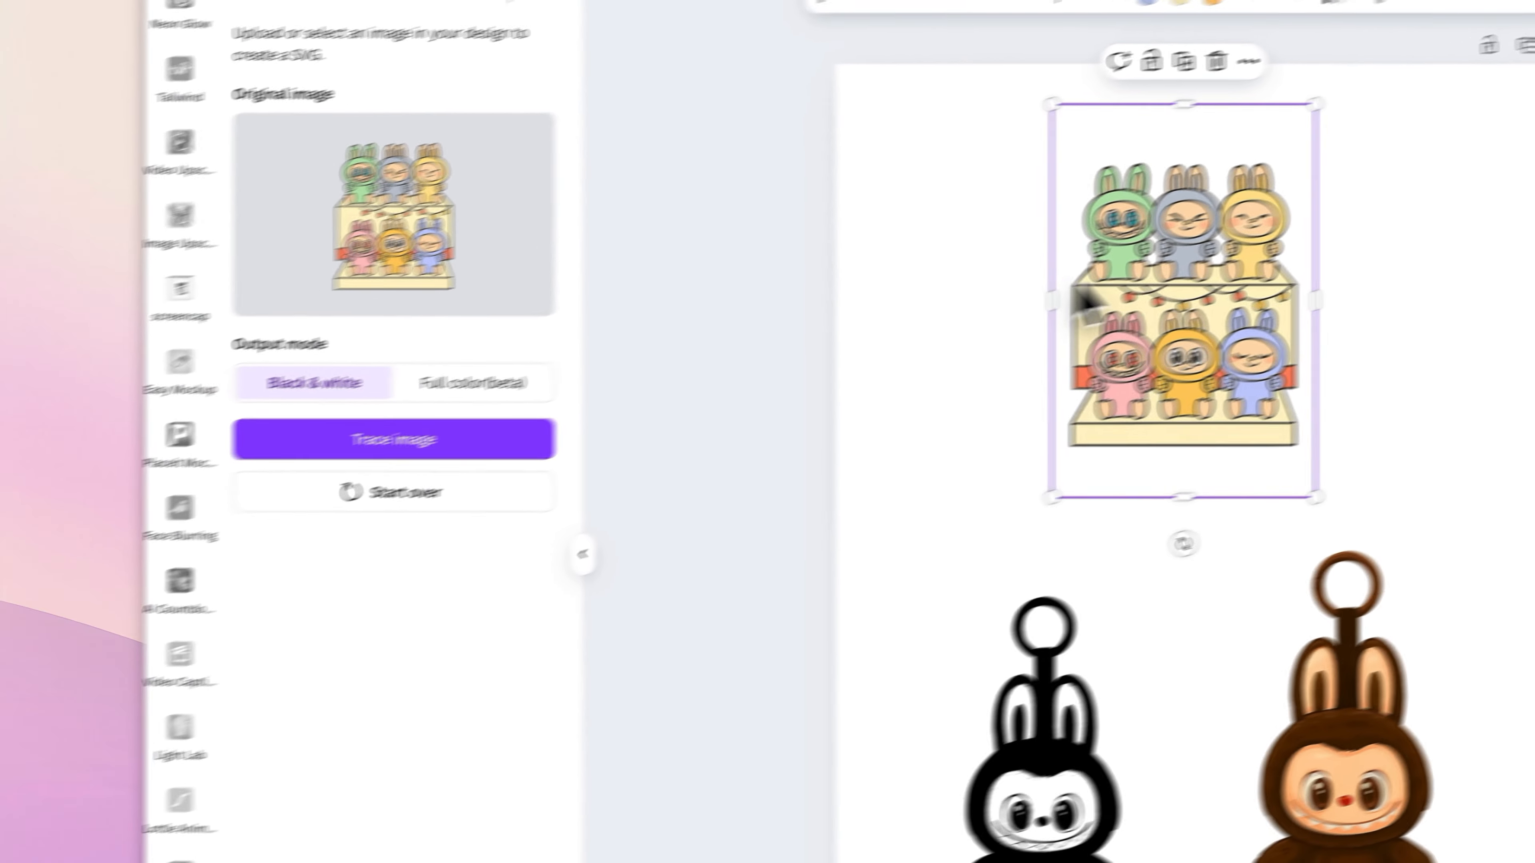
pyautogui.click(447, 441)
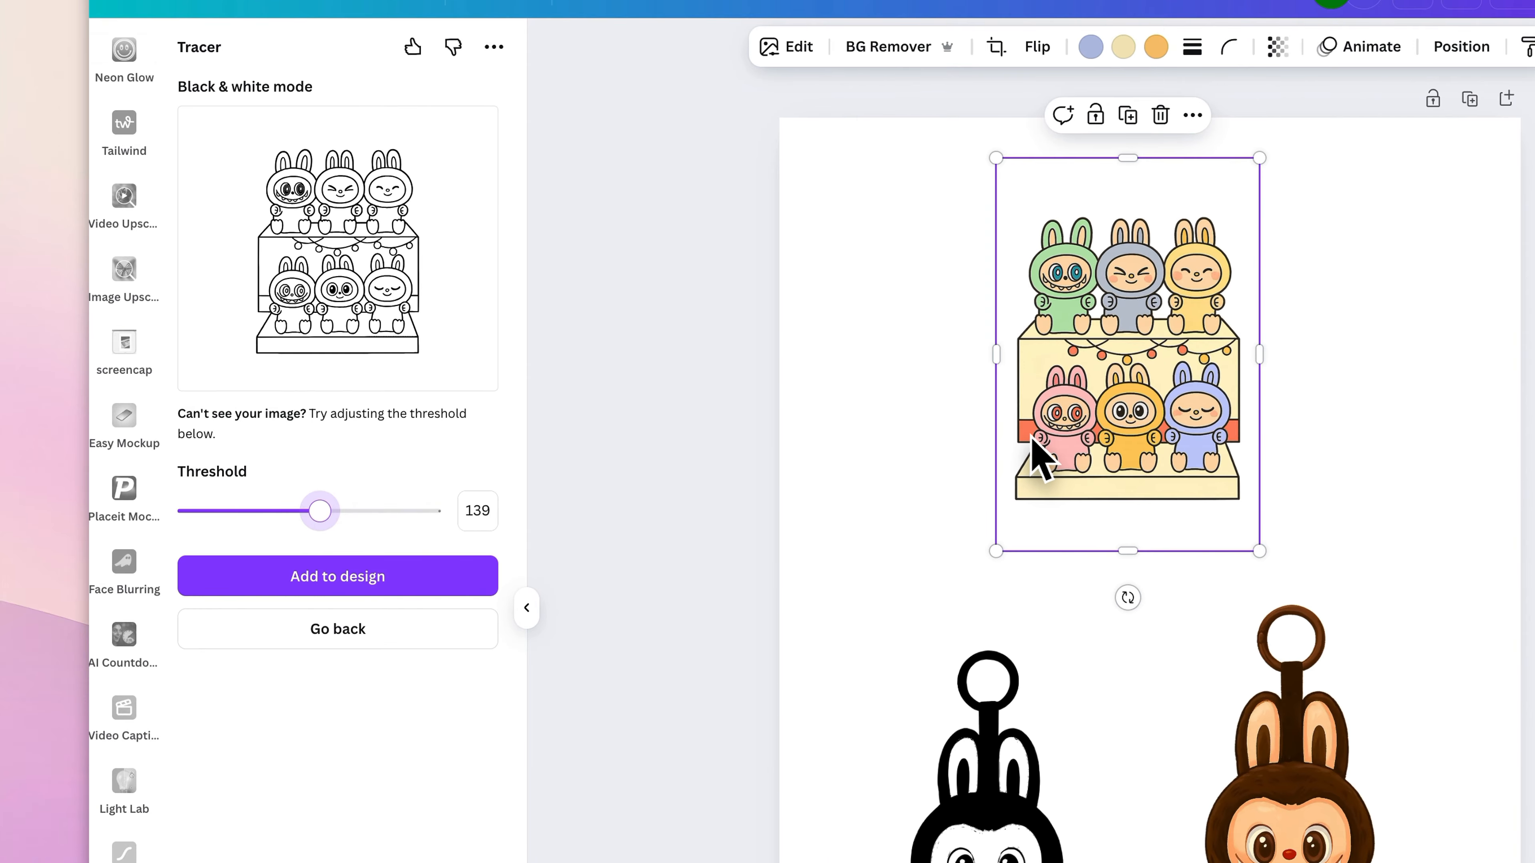
pyautogui.doubleClick(1038, 459)
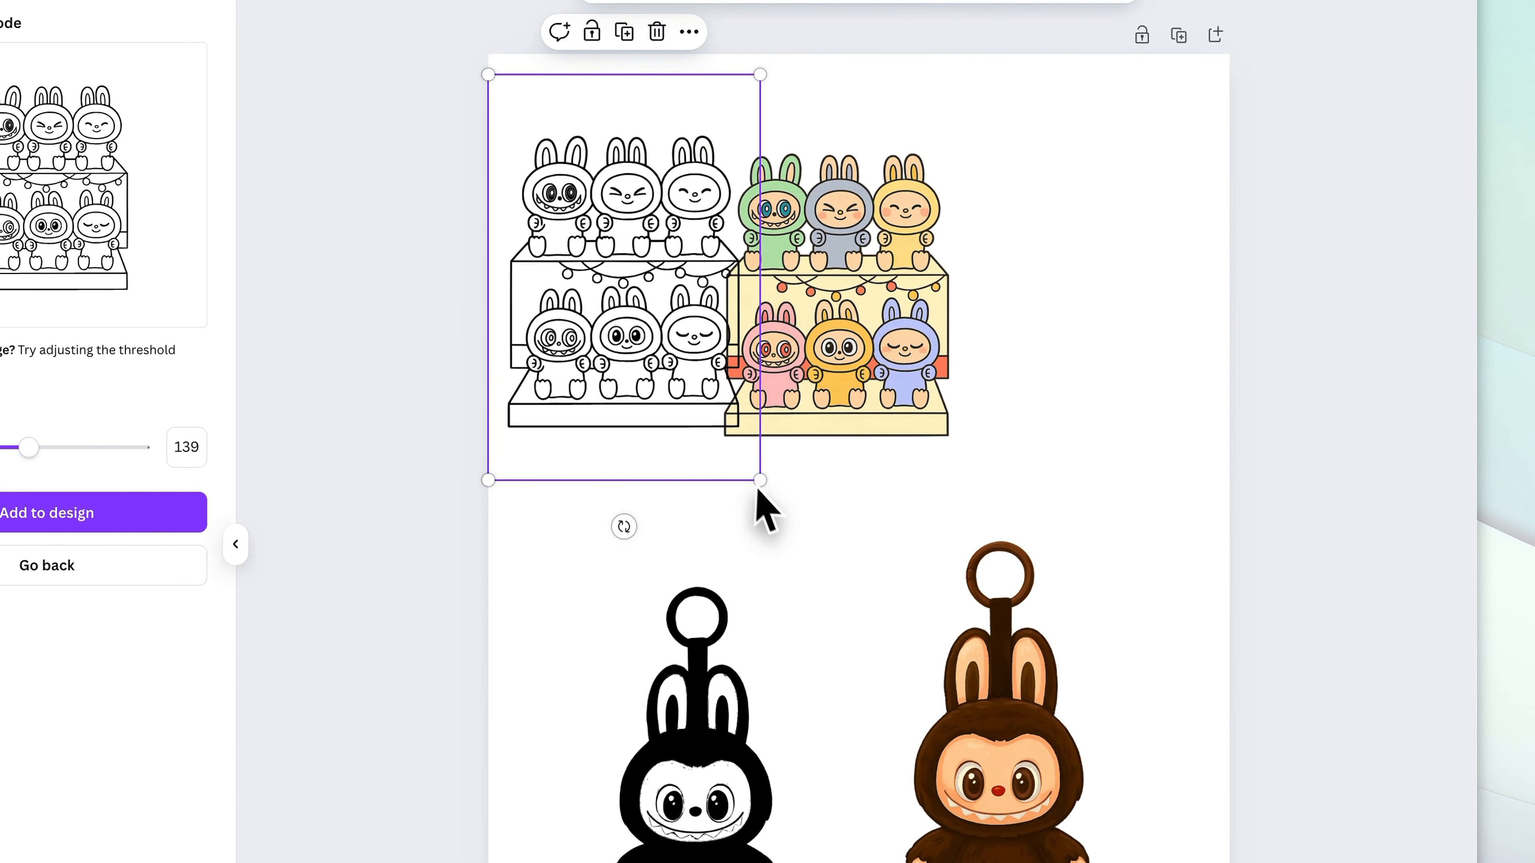
# Step: Enlarge the line-art trace of the display stand and reposition it and the colored original on the page
pyautogui.moveTo(758, 484)
pyautogui.mouseDown()
pyautogui.moveTo(905, 592)
pyautogui.moveTo(961, 680)
pyautogui.mouseUp()
pyautogui.moveTo(721, 463)
pyautogui.mouseDown()
pyautogui.moveTo(594, 470)
pyautogui.moveTo(703, 524)
pyautogui.mouseUp()
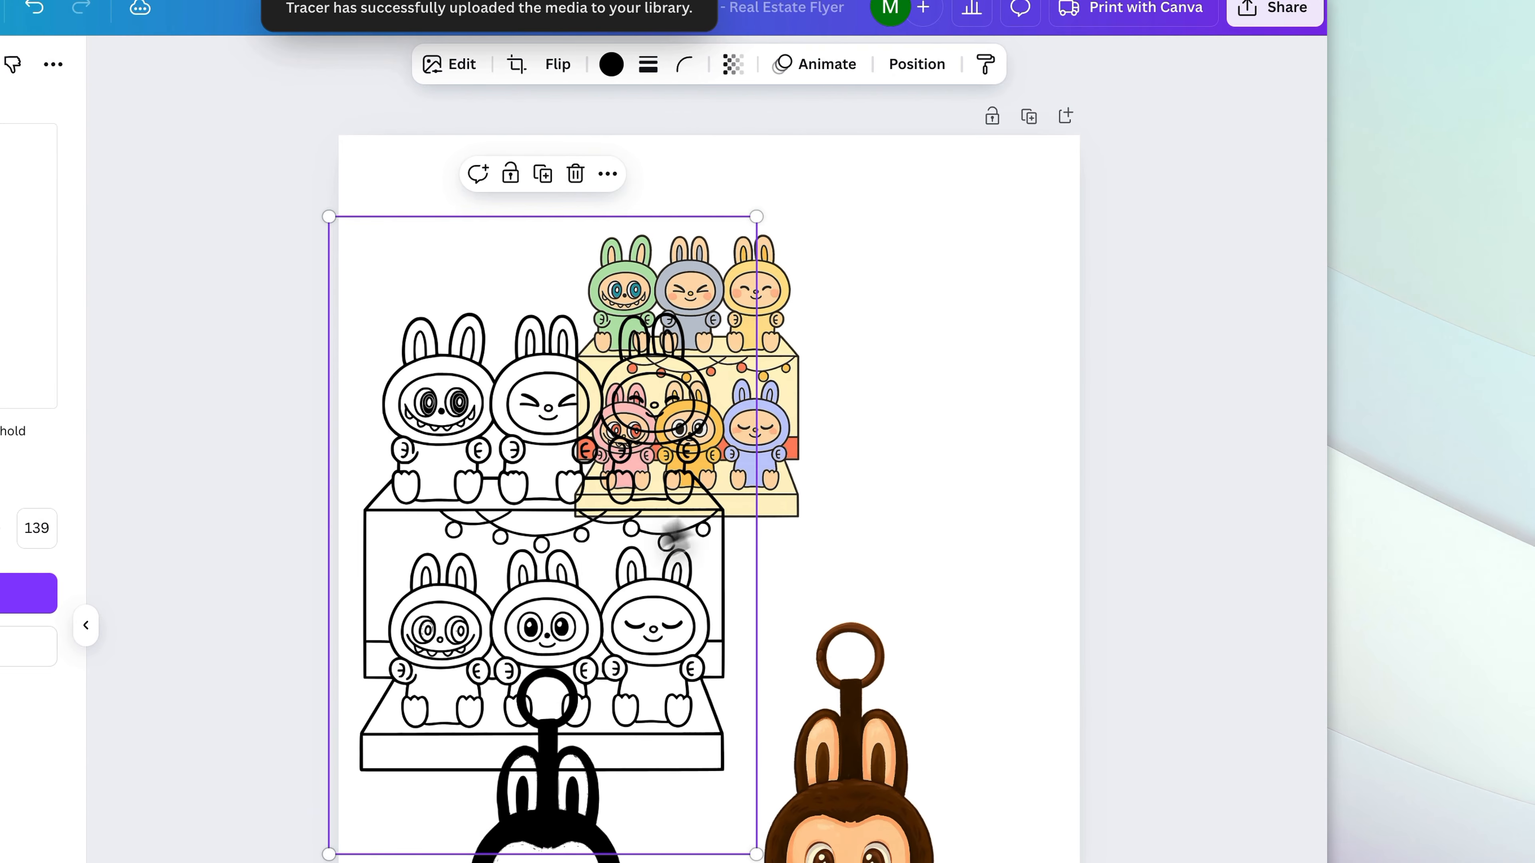
pyautogui.moveTo(800, 420); pyautogui.dragTo(983, 446)
pyautogui.moveTo(665, 519); pyautogui.dragTo(683, 409)
# Step: Add a blank second page to the design and search the element library for halloween
pyautogui.click(697, 826)
pyautogui.click(242, 193)
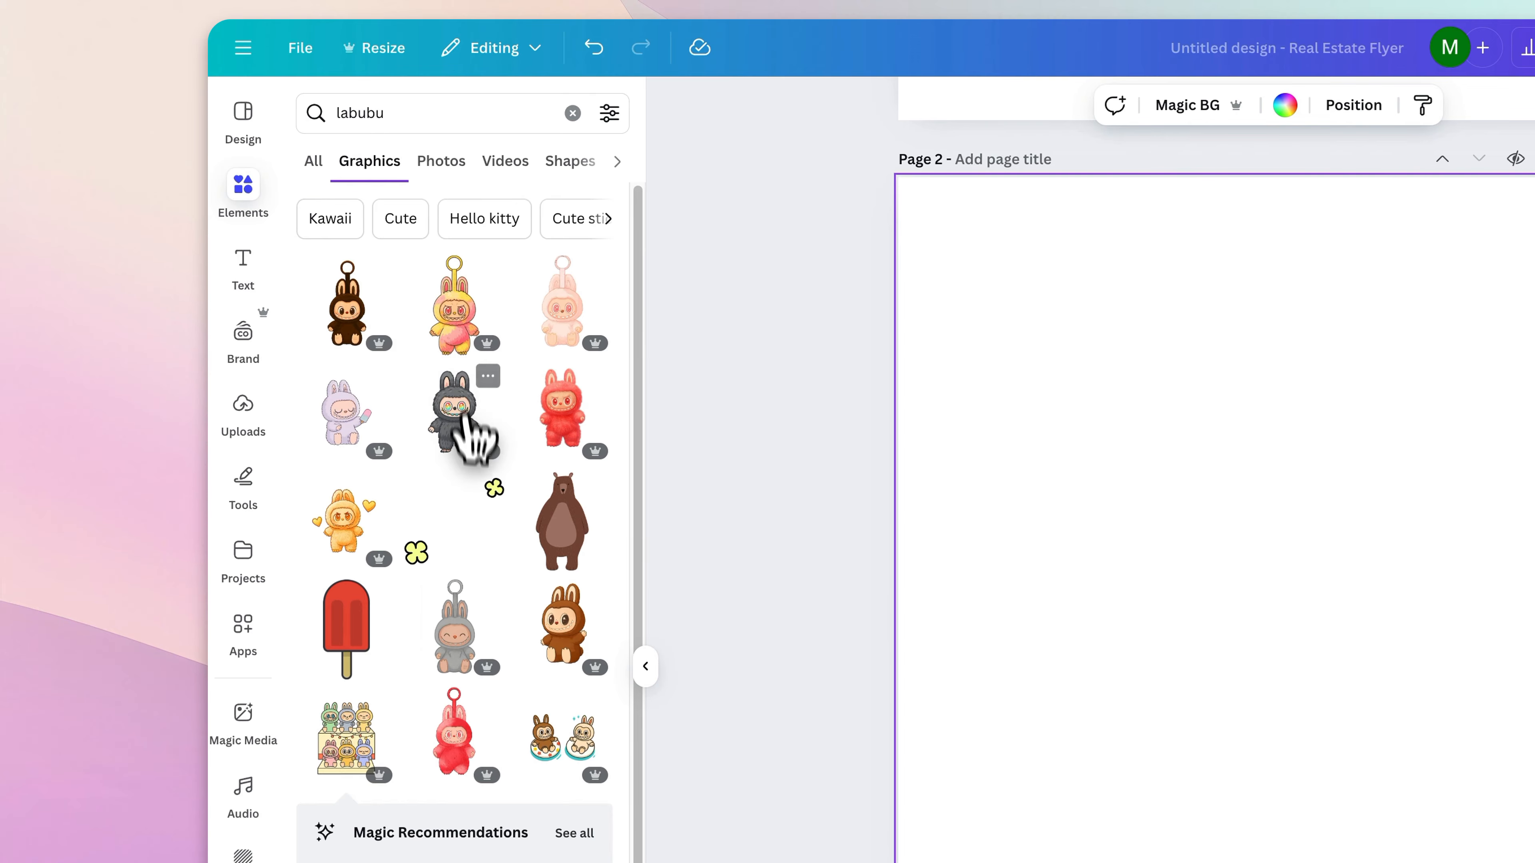
pyautogui.scroll(-6, 474, 439)
pyautogui.scroll(6, 513, 497)
pyautogui.click(572, 113)
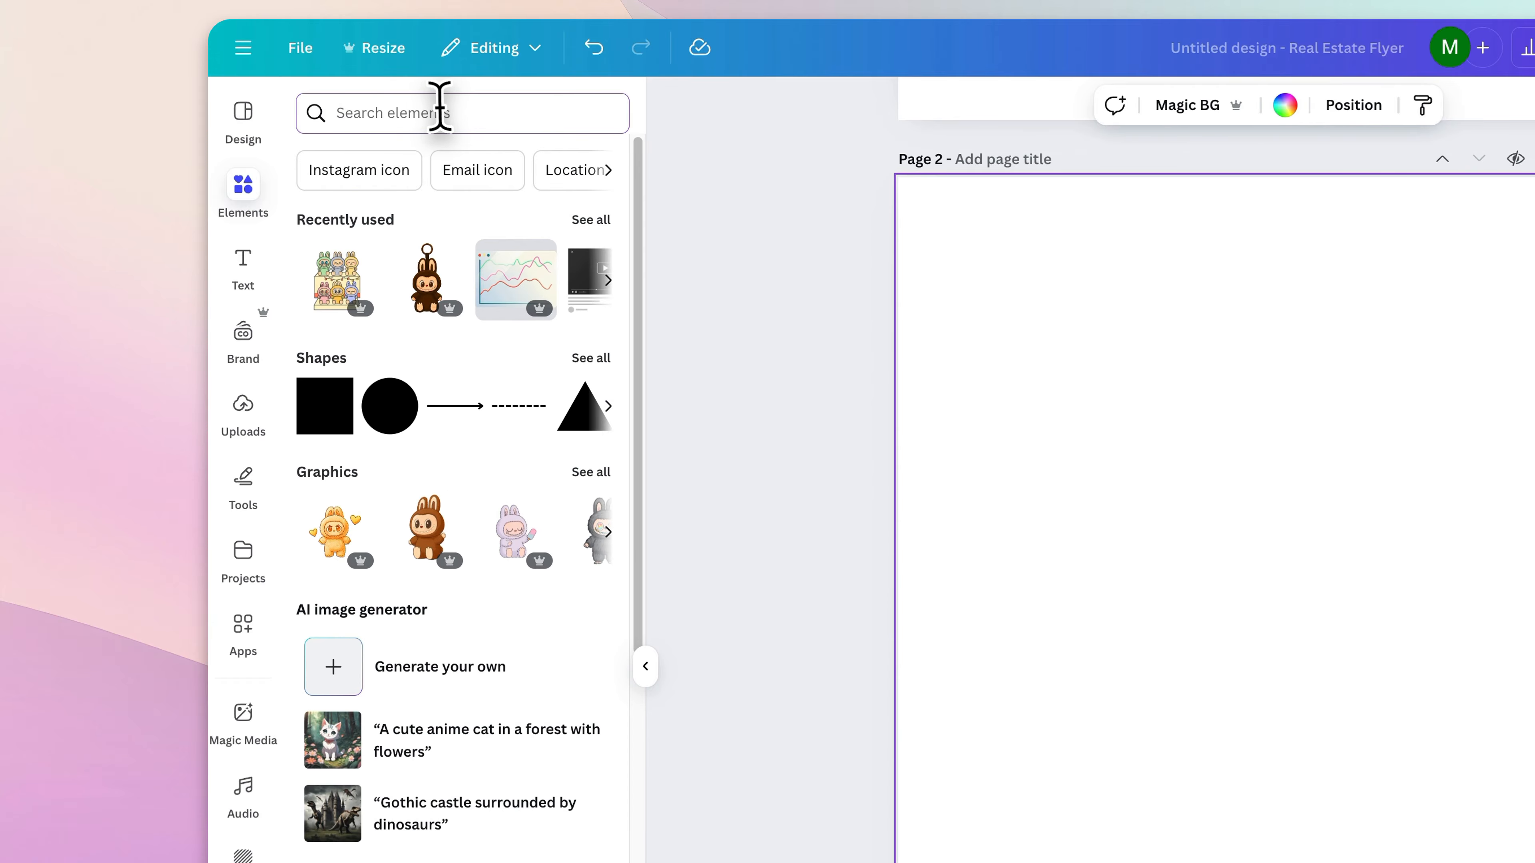
pyautogui.write('halloween')
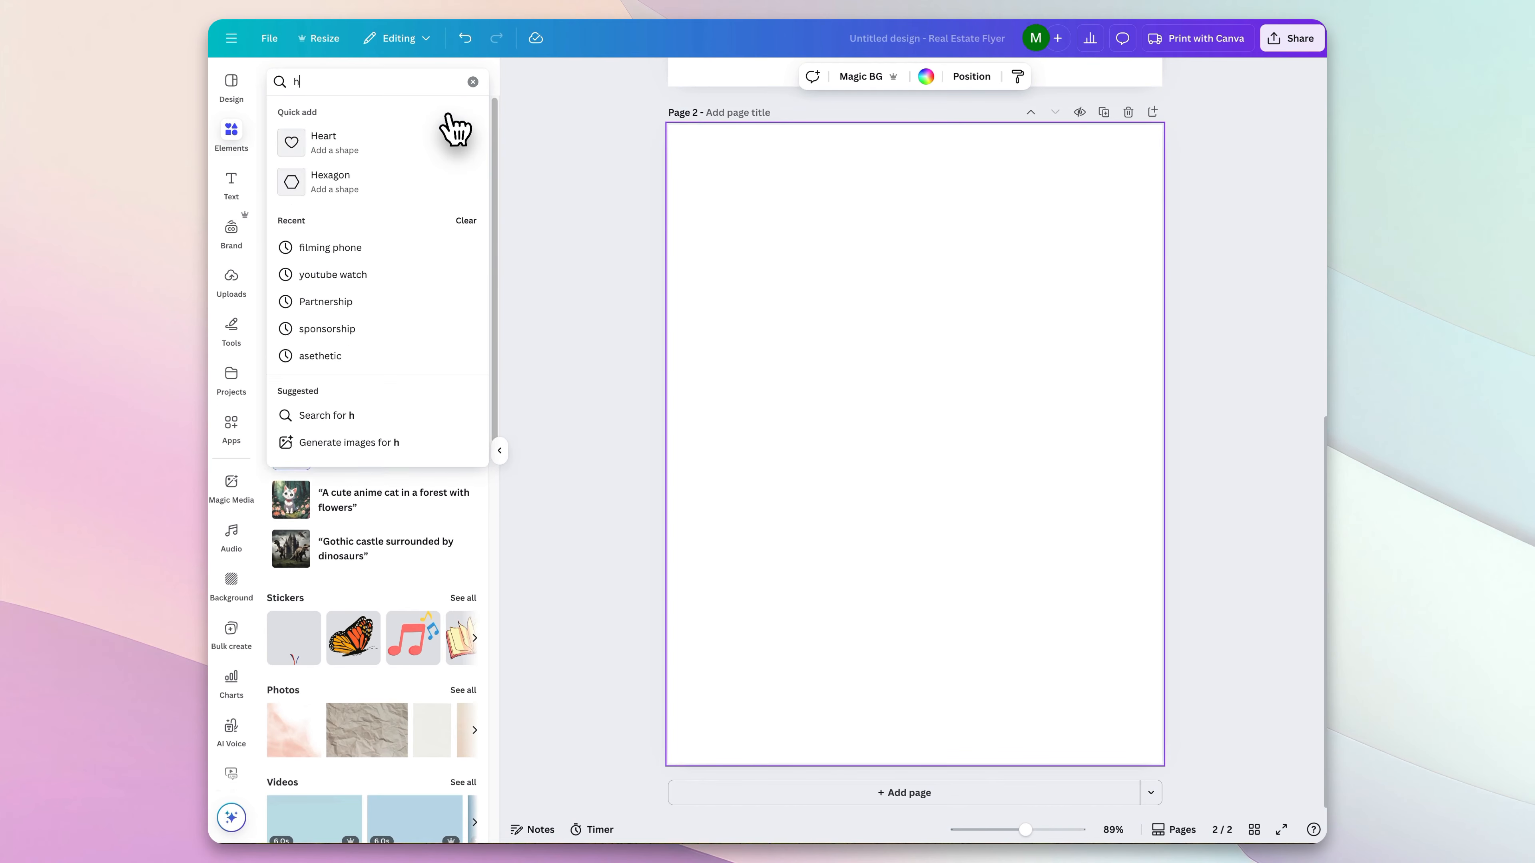
pyautogui.press('Return')
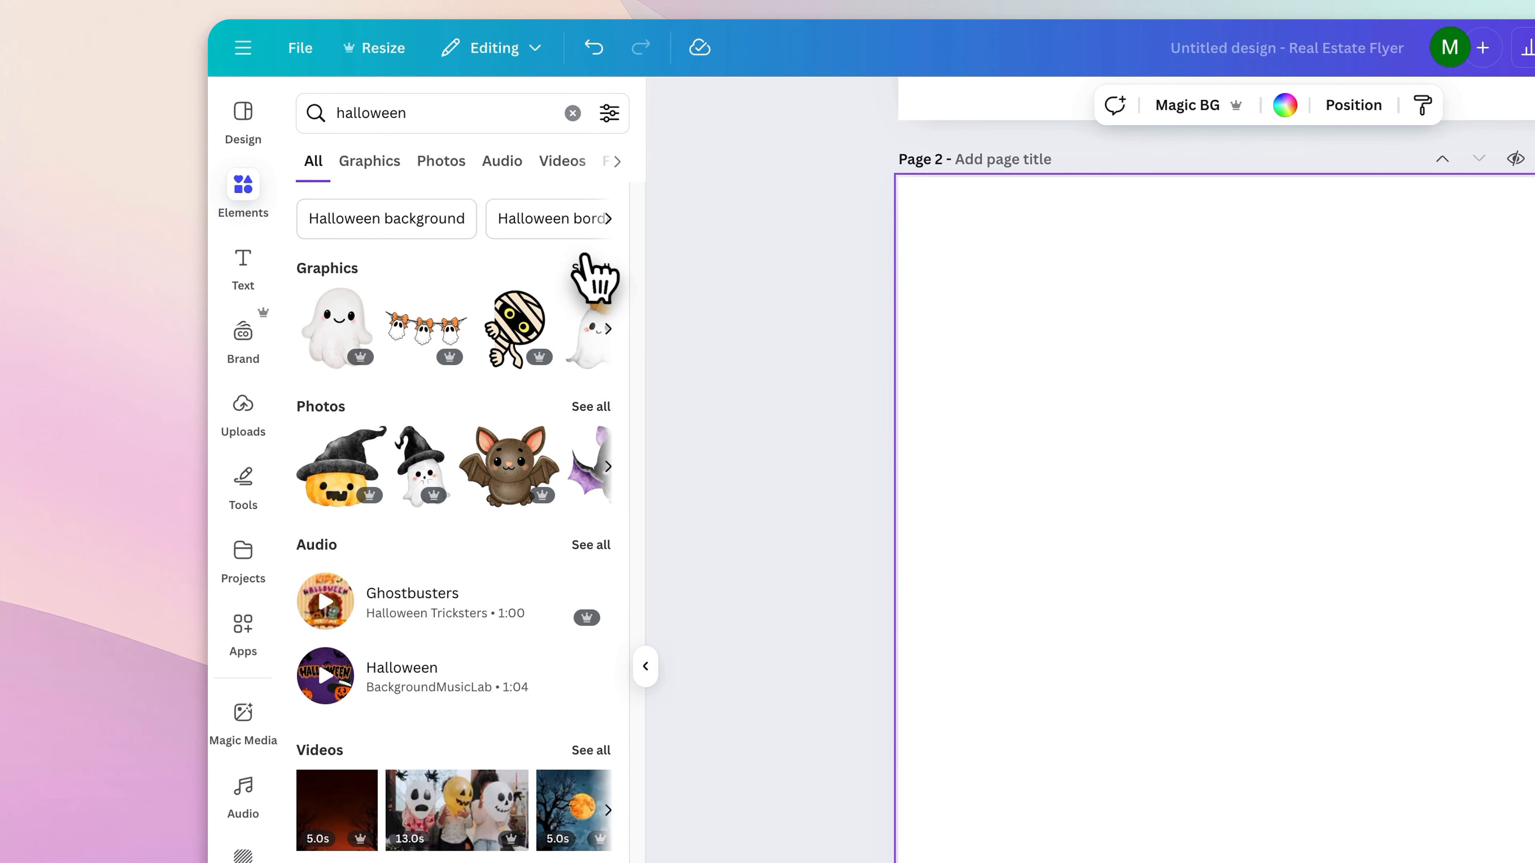
# Step: Add the halloween graphic of the child witch and ghost with a pumpkin bucket to page 2 and position it
pyautogui.click(463, 185)
pyautogui.scroll(-4, 528, 535)
pyautogui.click(363, 454)
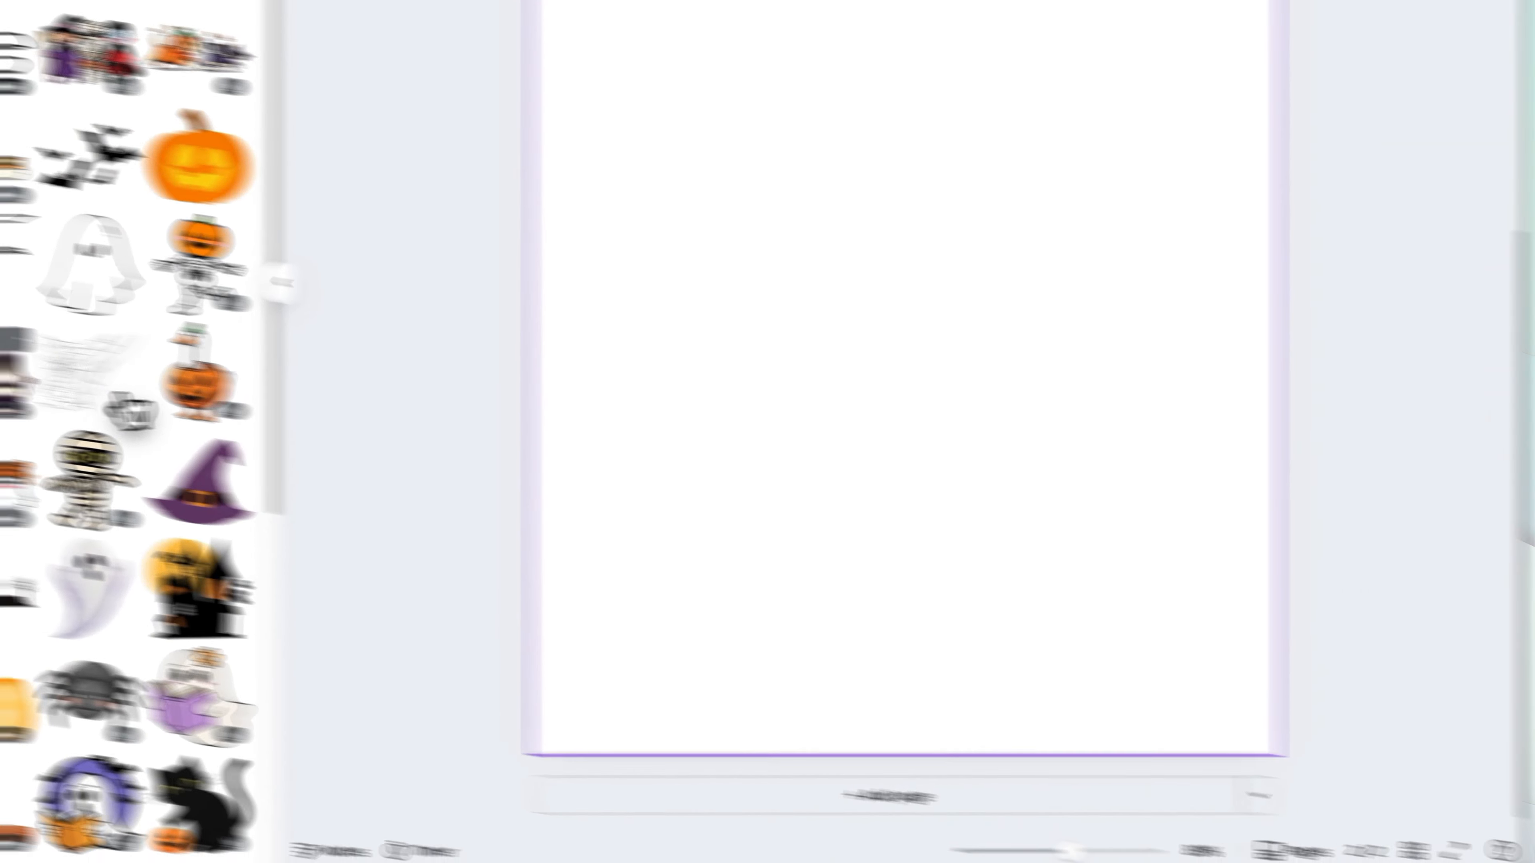
pyautogui.moveTo(878, 330)
pyautogui.mouseDown()
pyautogui.moveTo(849, 298)
pyautogui.moveTo(865, 307)
pyautogui.mouseUp()
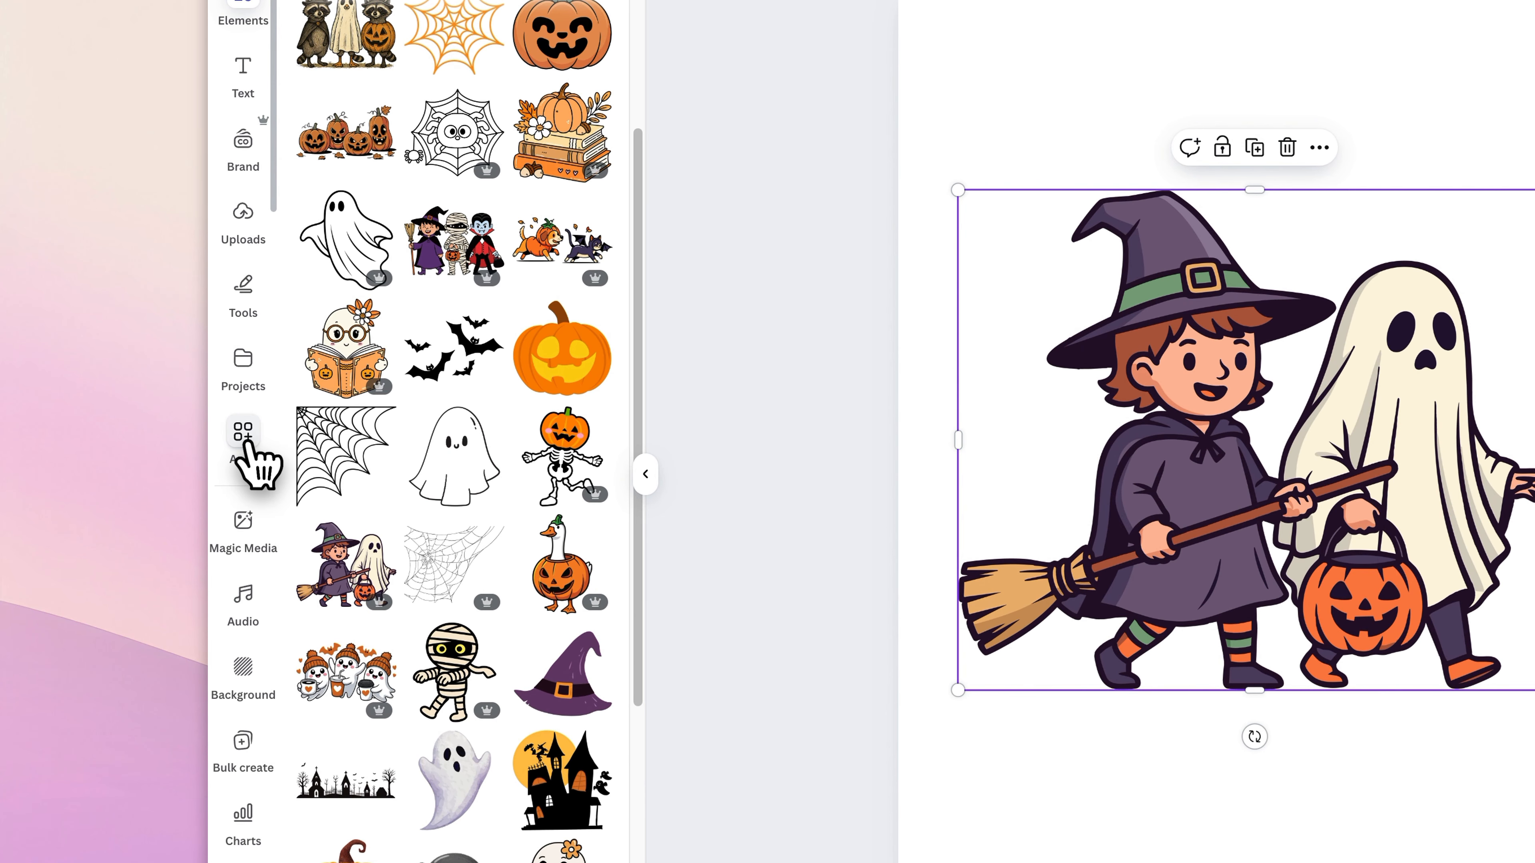
# Step: Trace the witch and ghost graphic with the Tracer app in black-and-white mode
pyautogui.click(231, 425)
pyautogui.click(326, 200)
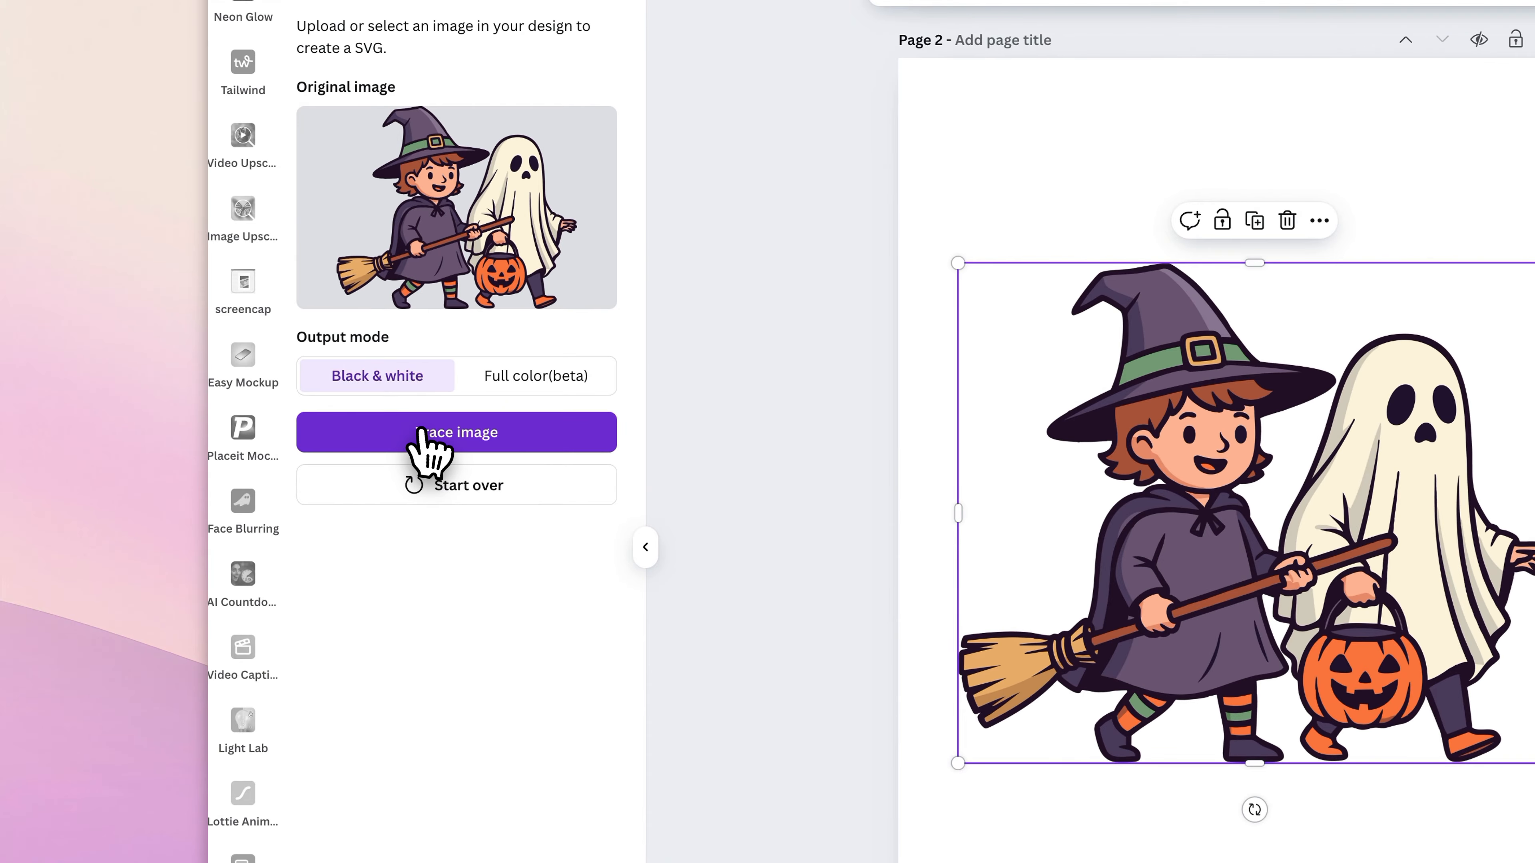
pyautogui.click(29, 362)
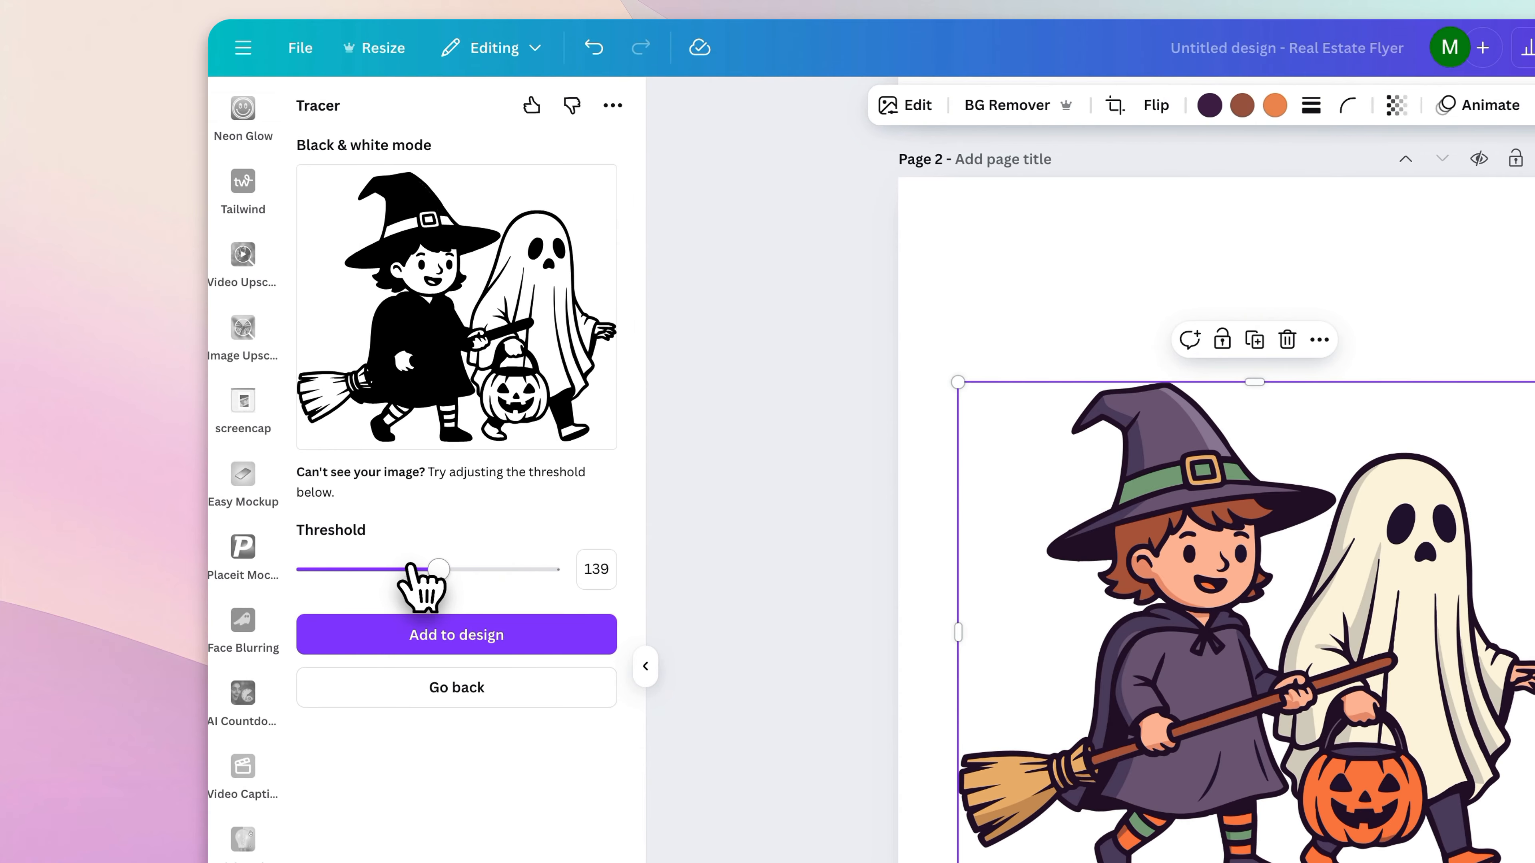
# Step: Lower the trace threshold to 67 so the witch's dark cloak and hat turn into clean line art
pyautogui.click(407, 569)
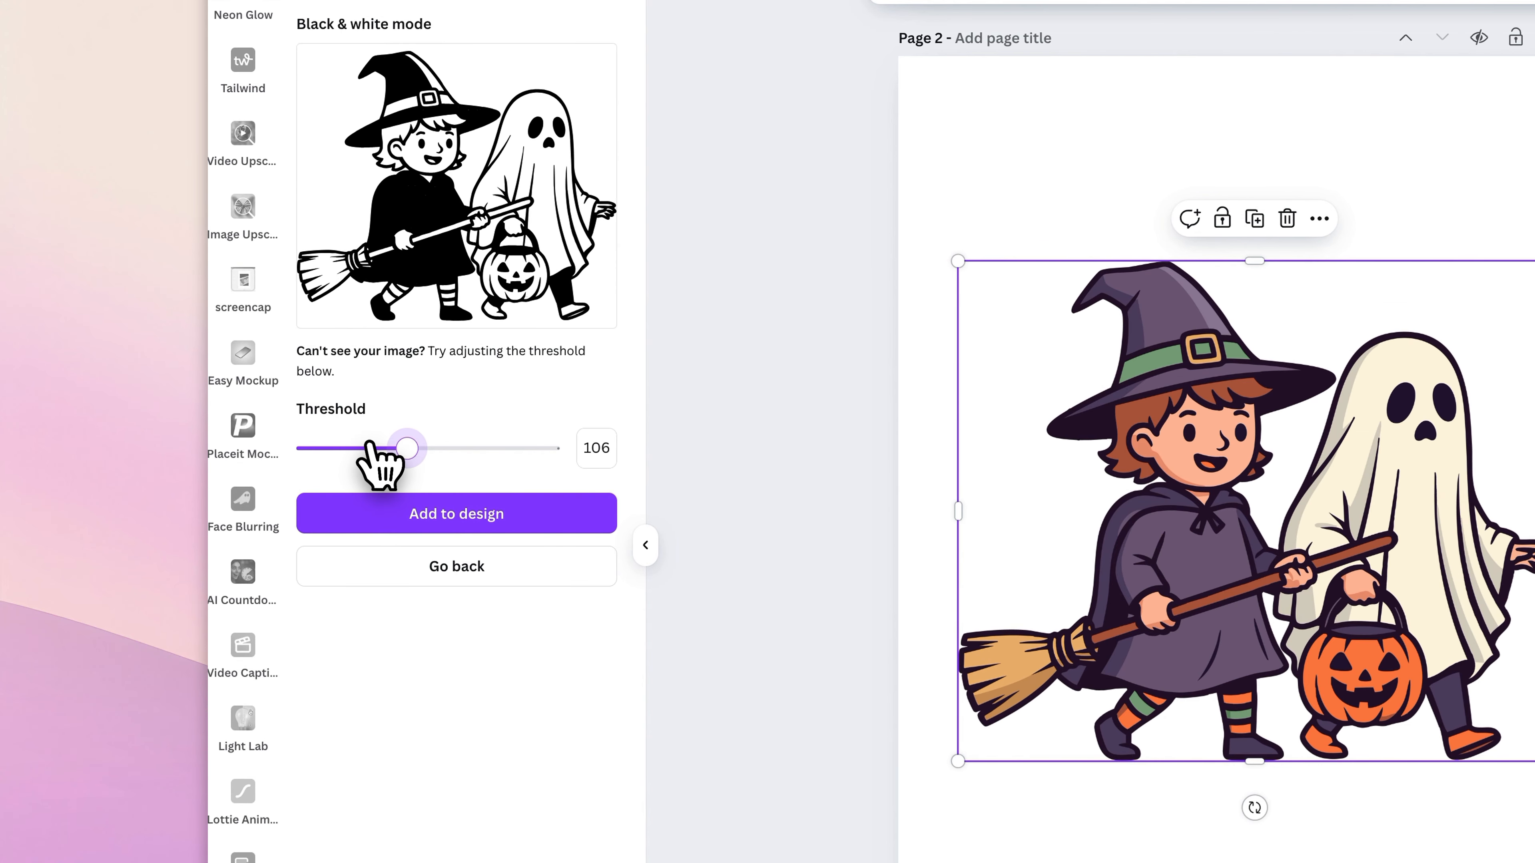
pyautogui.click(313, 386)
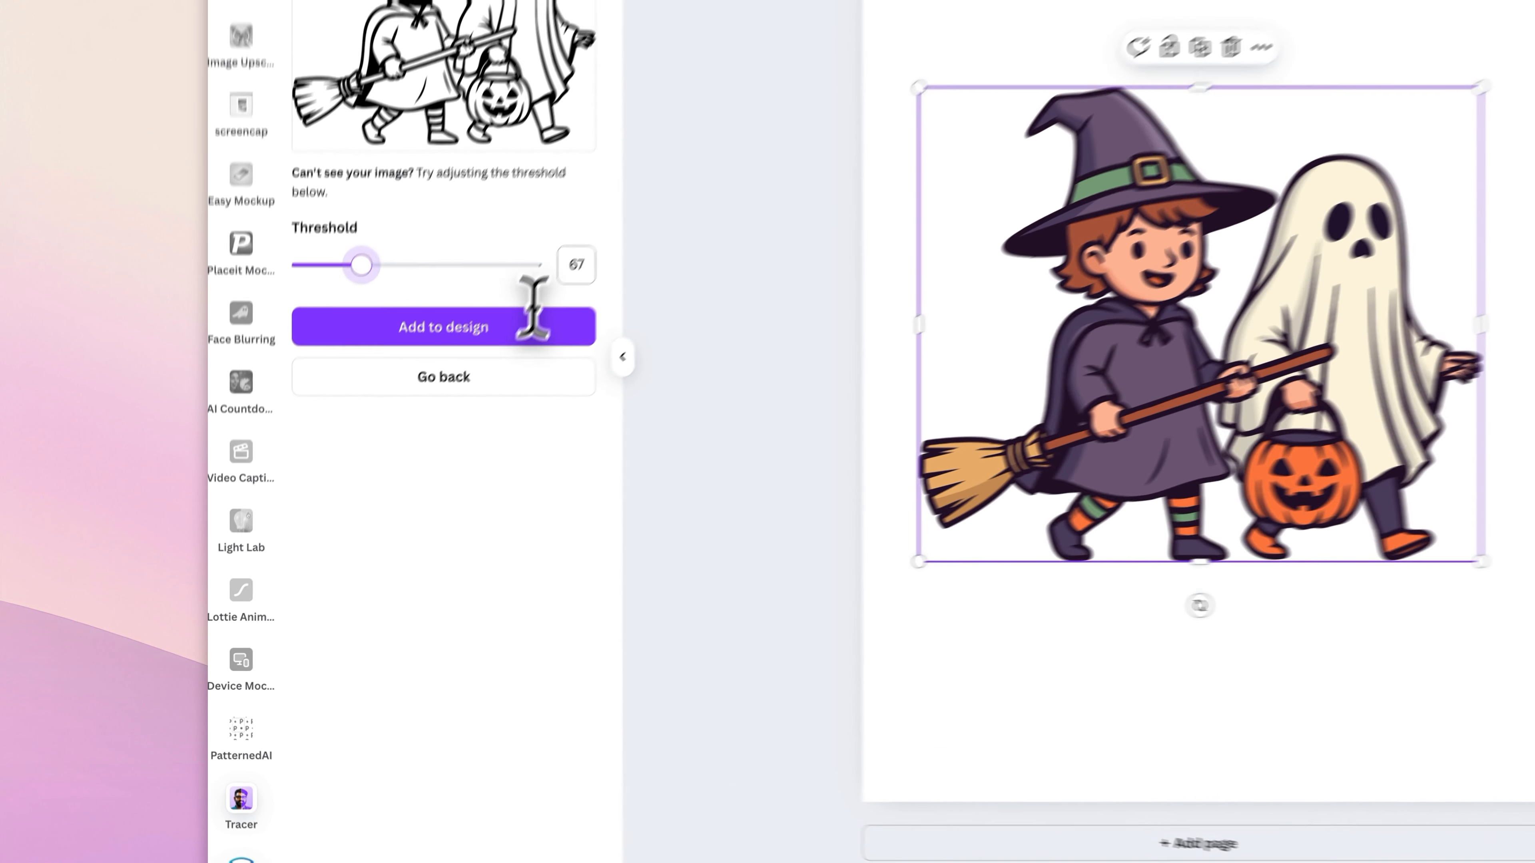
pyautogui.doubleClick(469, 385)
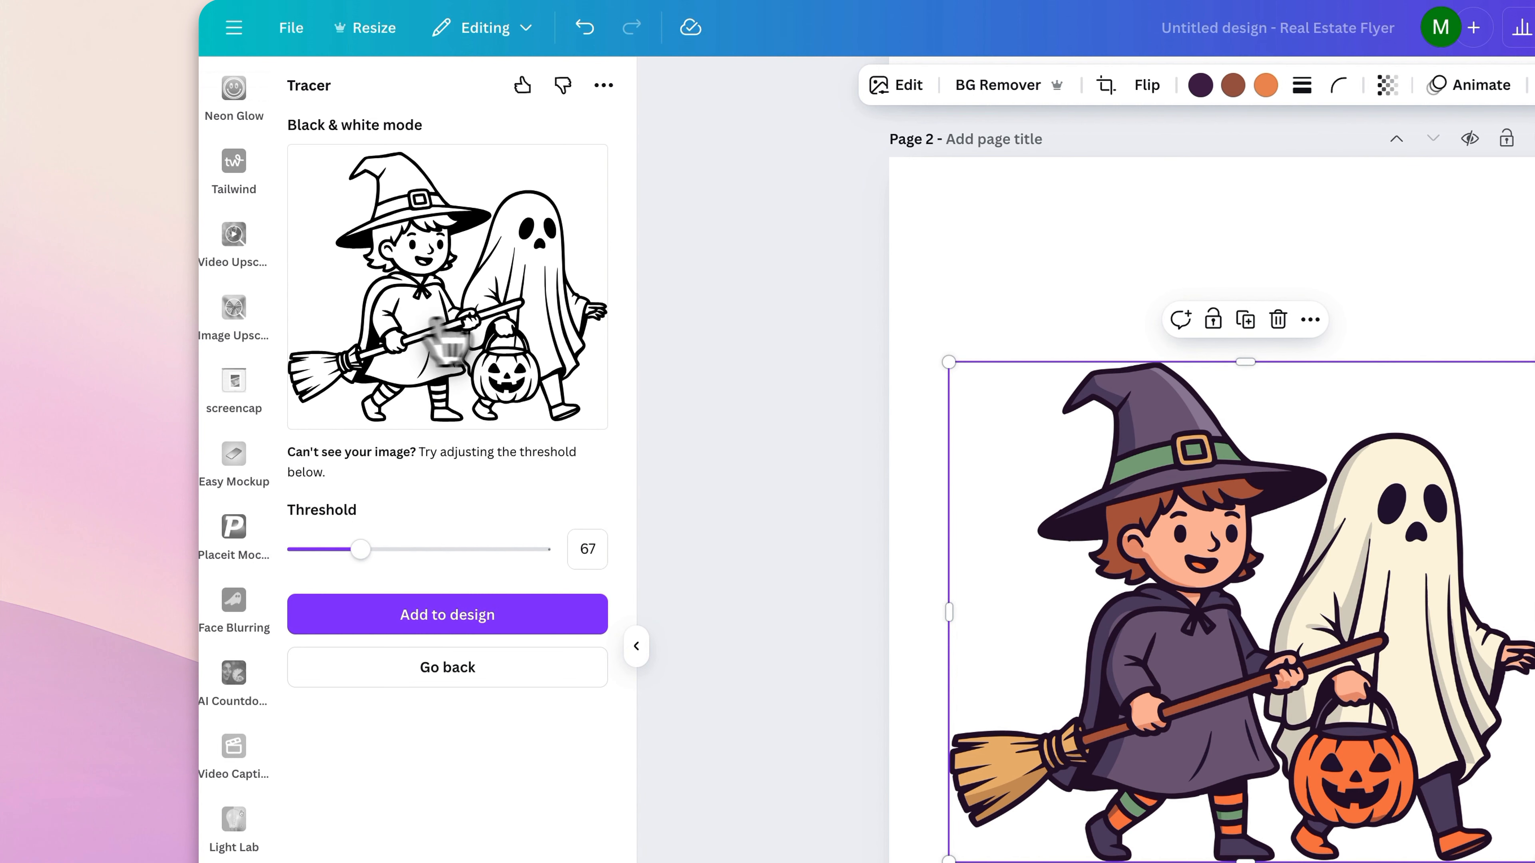
pyautogui.click(496, 405)
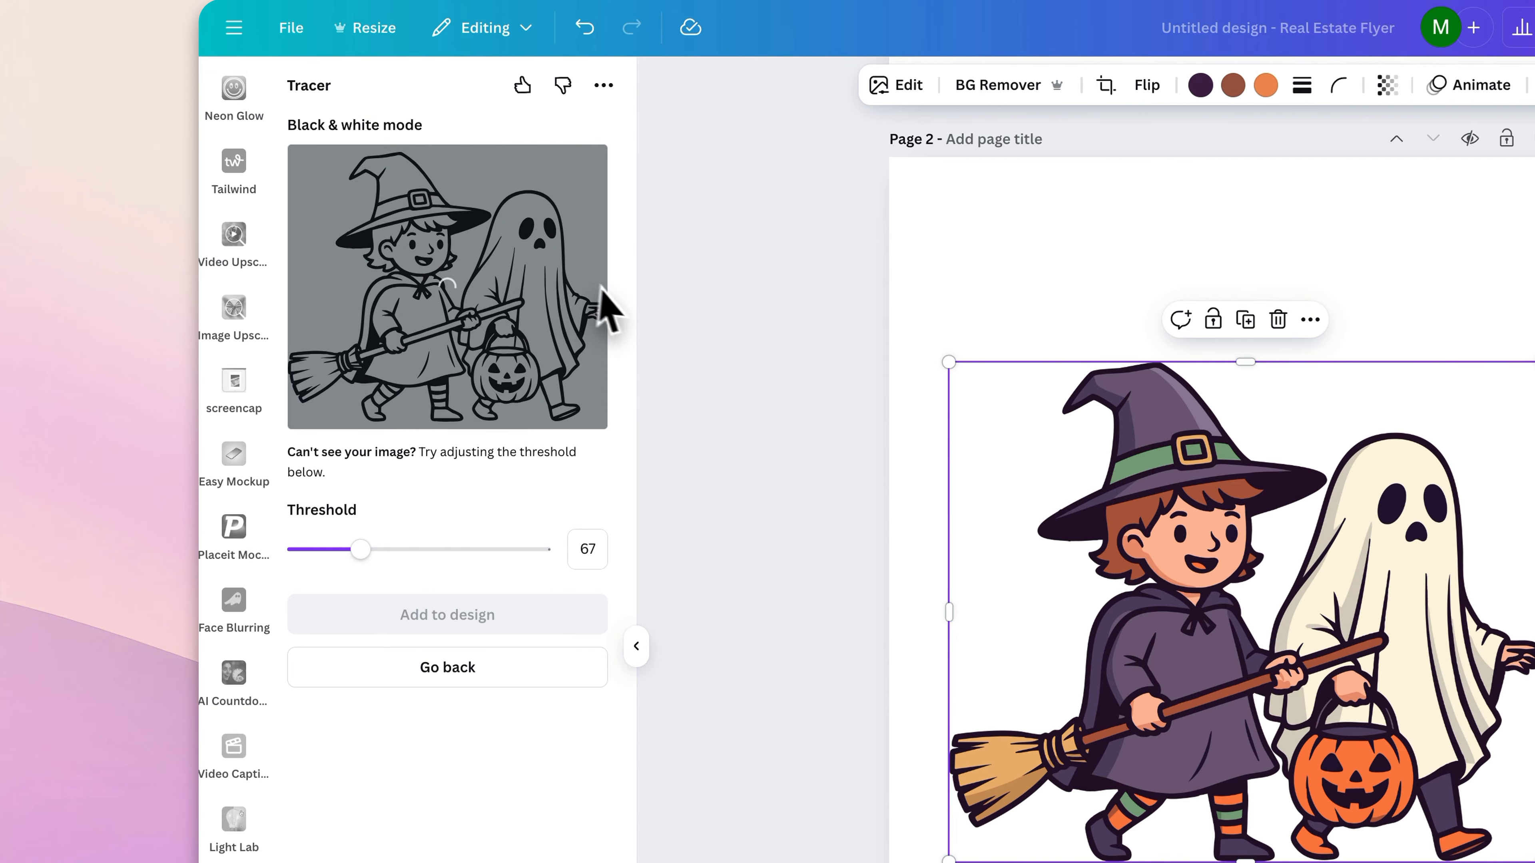
# Step: Add the witch and ghost trace to page 2 and lay the colored original over it at matching size
pyautogui.click(1116, 269)
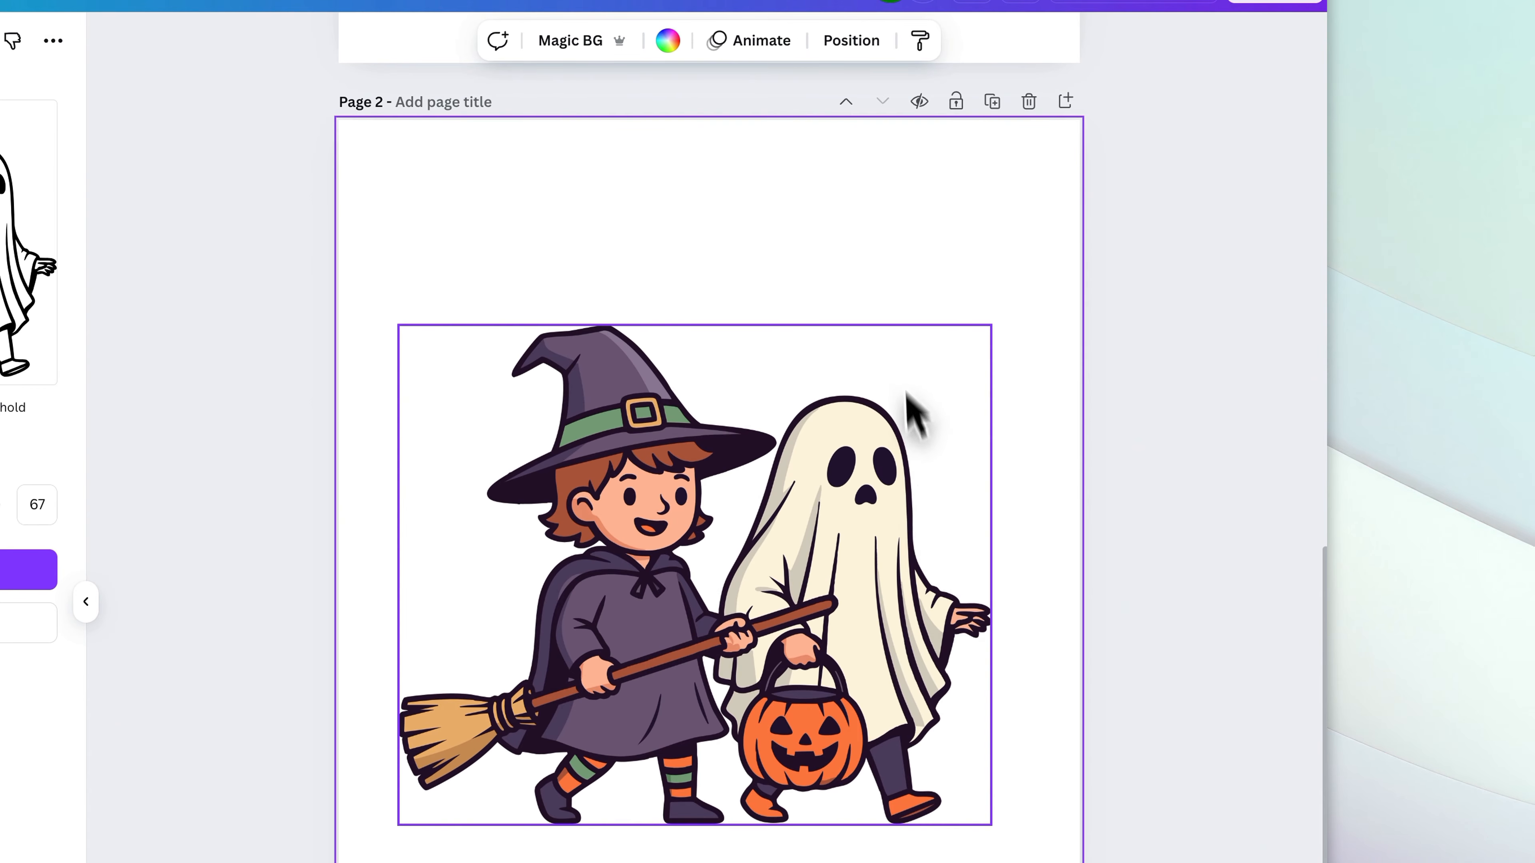
pyautogui.click(1060, 338)
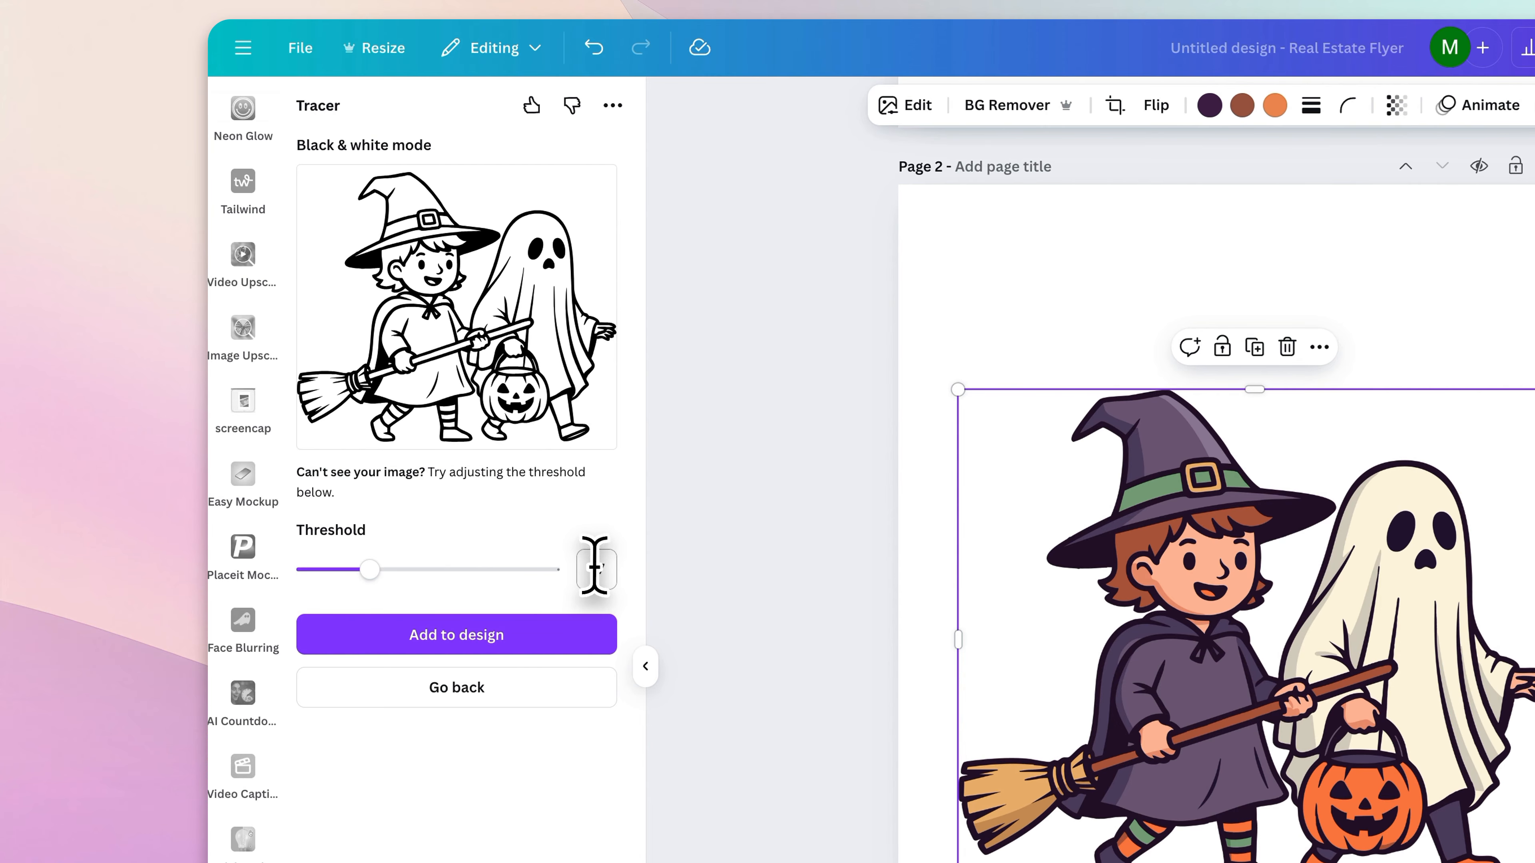
pyautogui.click(456, 634)
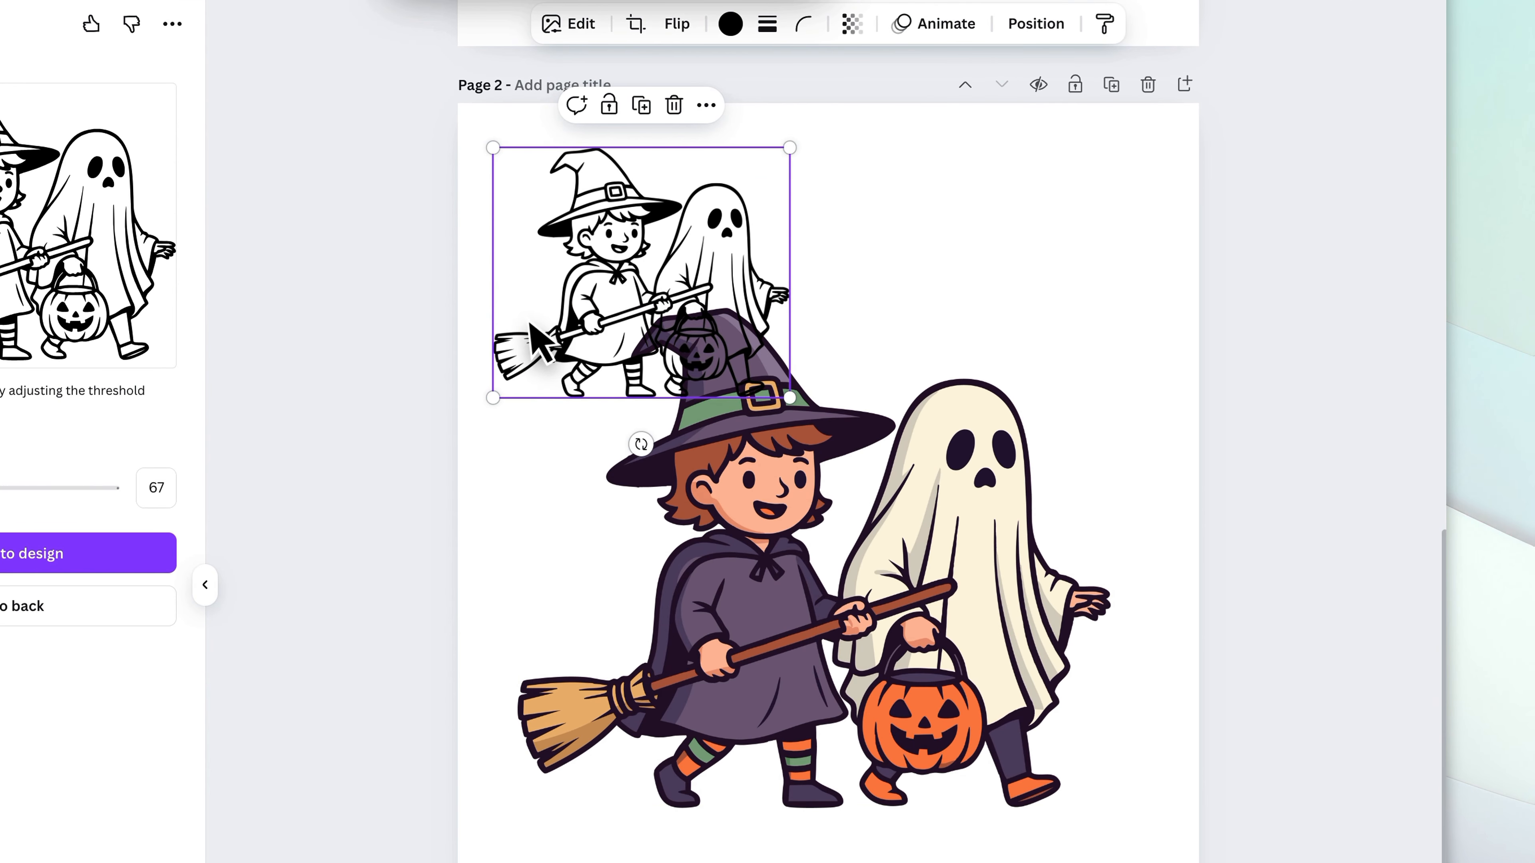
pyautogui.click(651, 477)
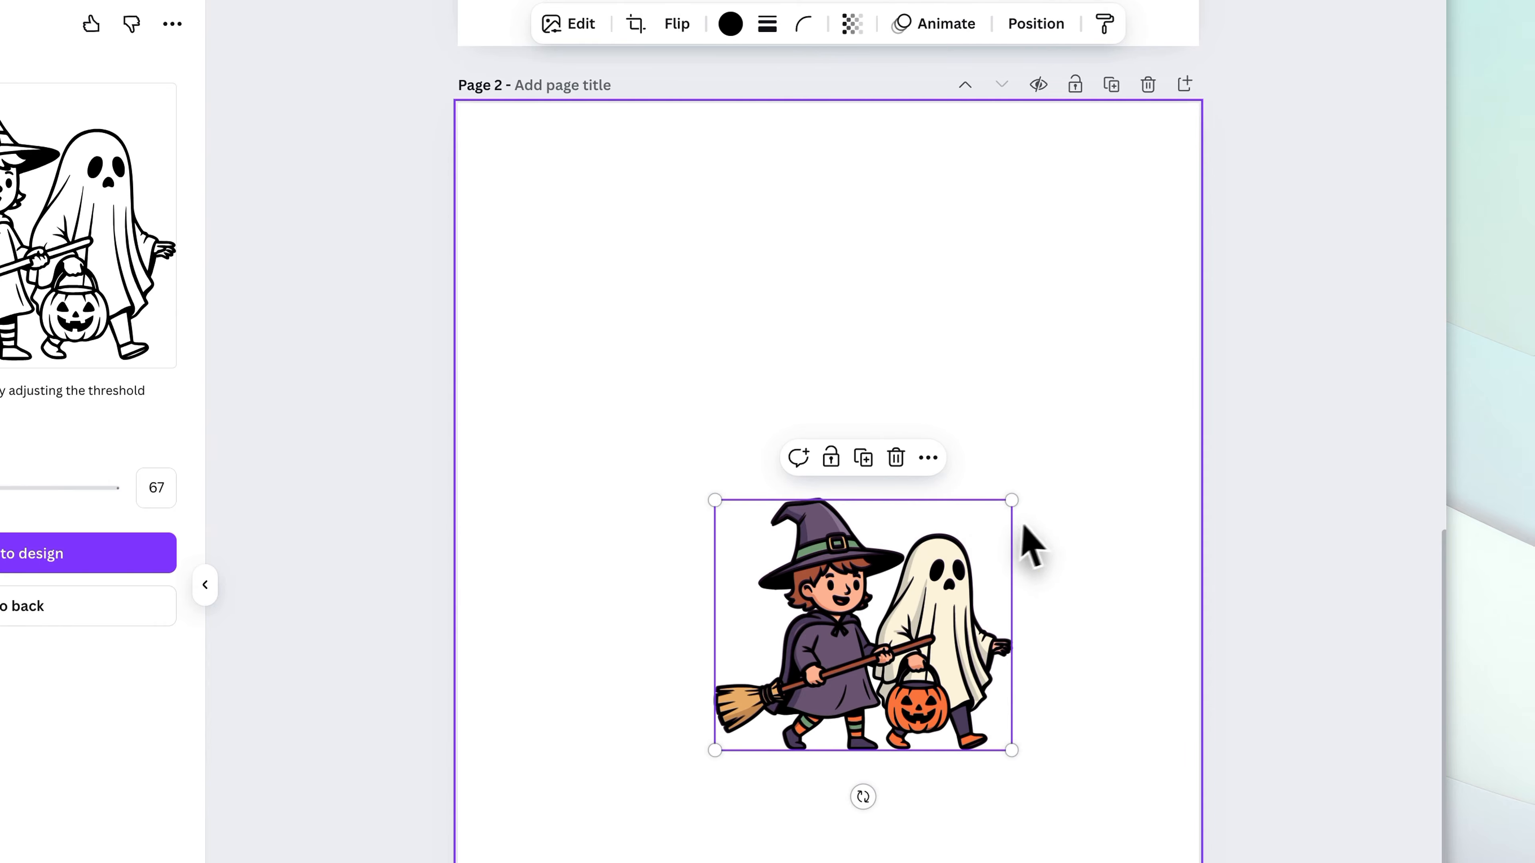
# Step: Crop the colored original down from its upper edge to uncover the line art, and restore its full height
pyautogui.moveTo(864, 501)
pyautogui.mouseDown()
pyautogui.moveTo(894, 577)
pyautogui.moveTo(899, 700)
pyautogui.mouseUp()
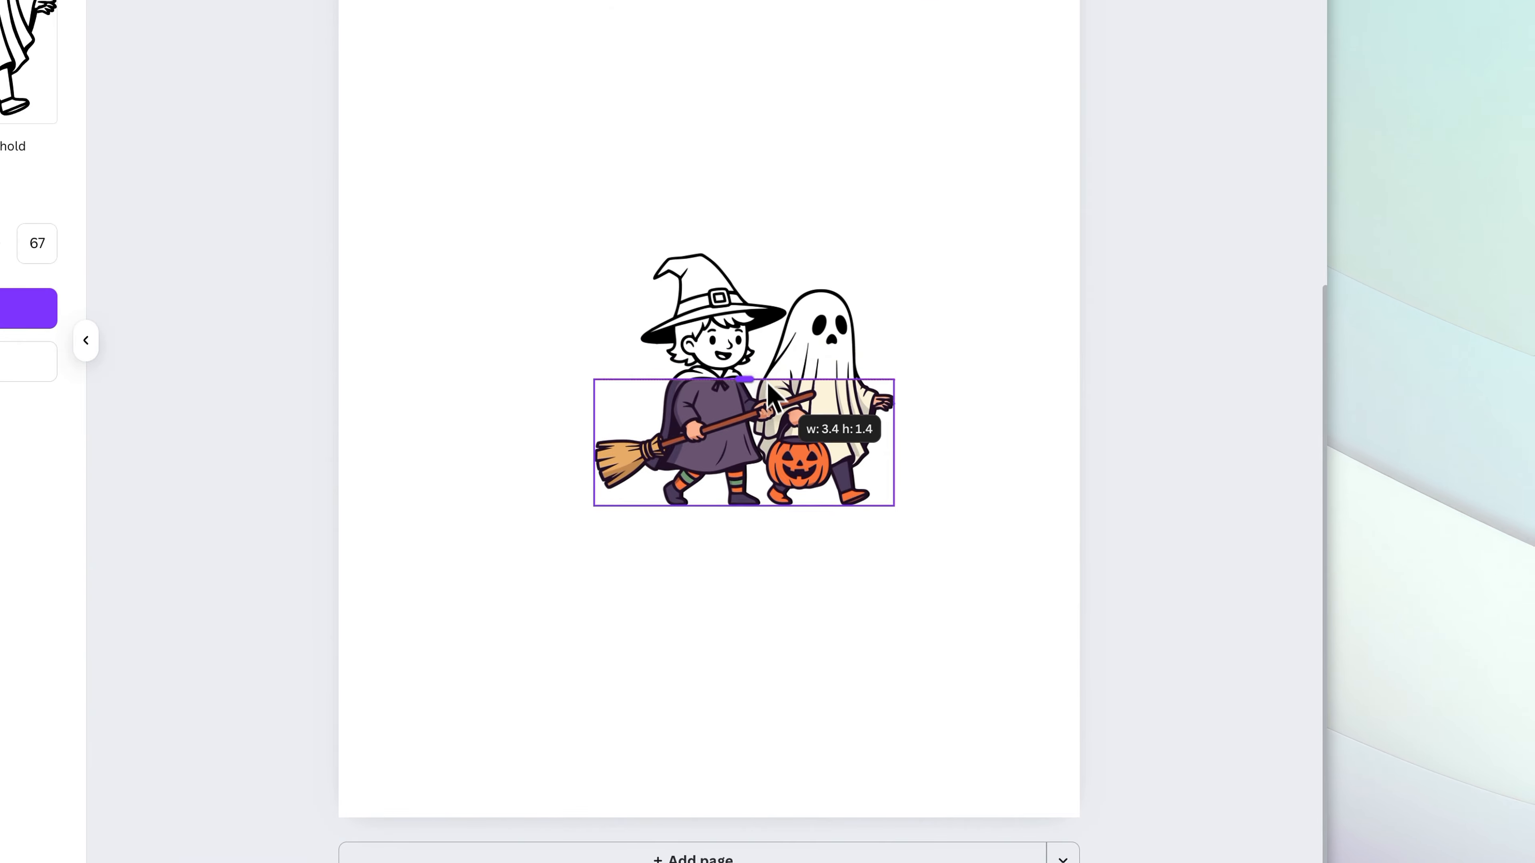
pyautogui.moveTo(779, 452); pyautogui.dragTo(772, 261)
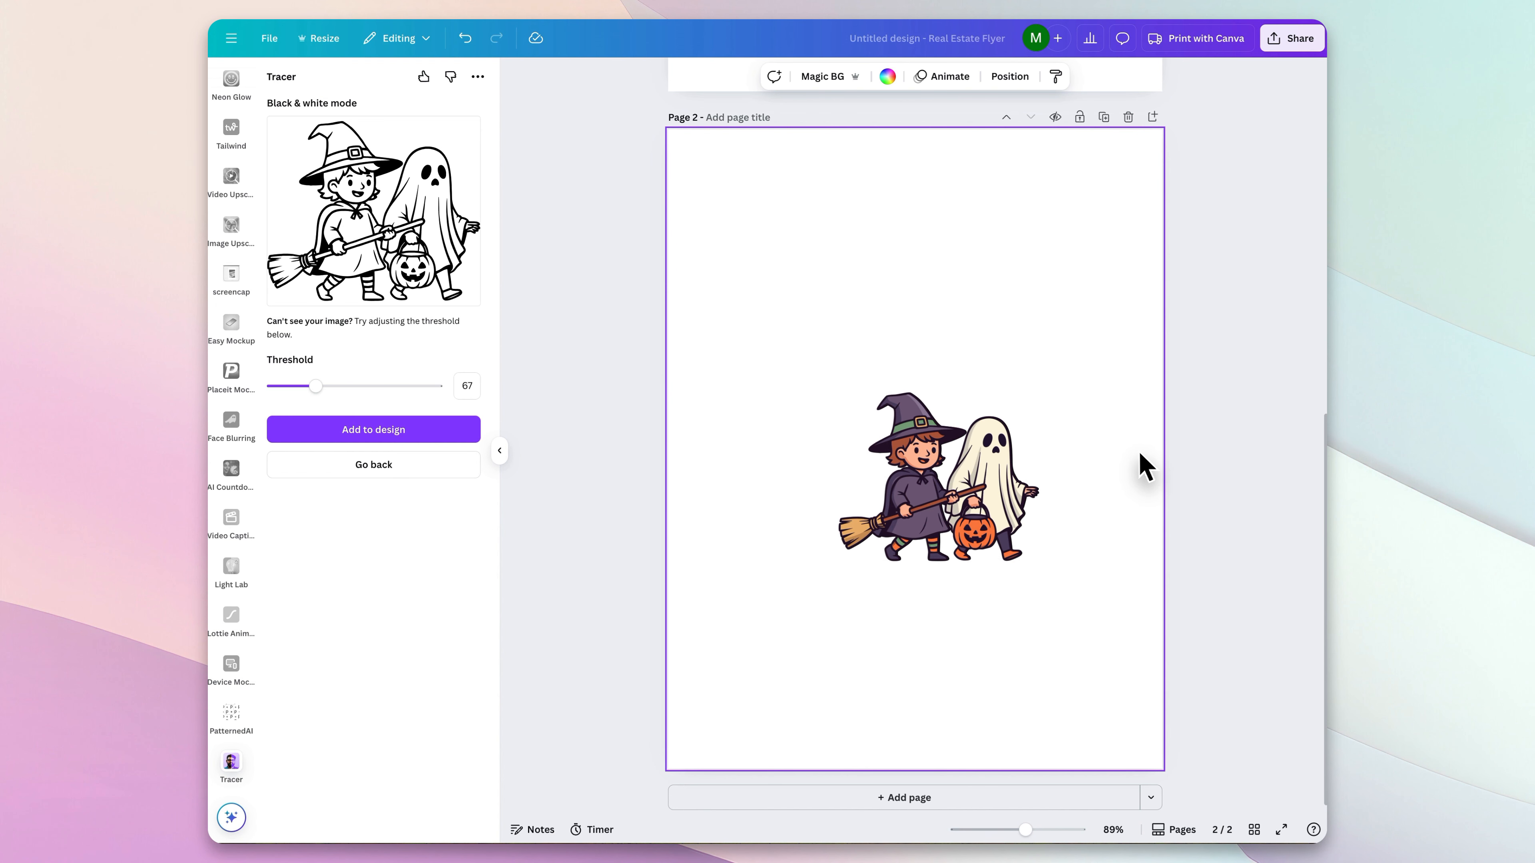